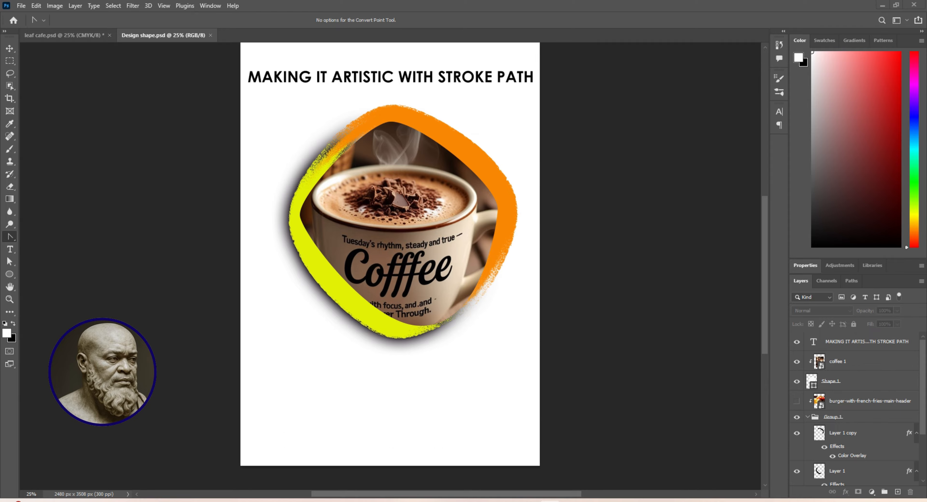
# - Look over both artboards of leaf cafe.psd, including the curved photo frames, and return to Design shape.psd
pyautogui.click(69, 35)
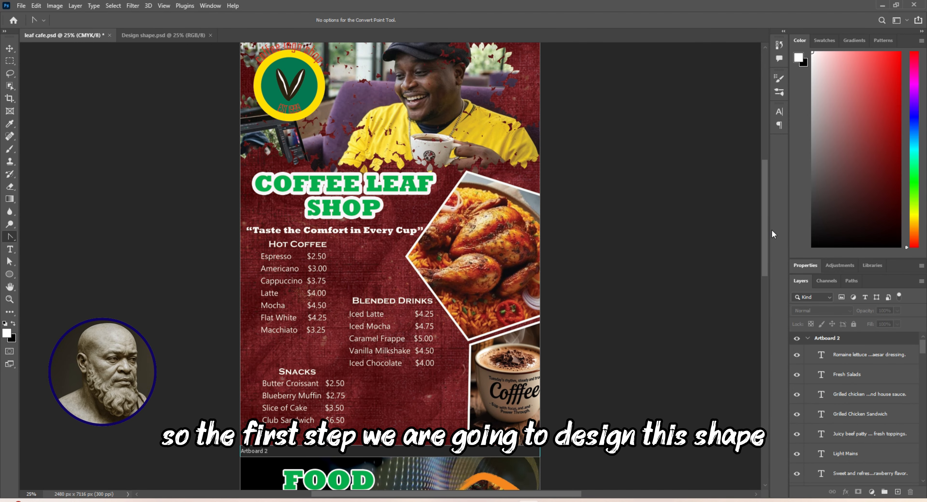
pyautogui.moveTo(762, 224); pyautogui.dragTo(759, 323)
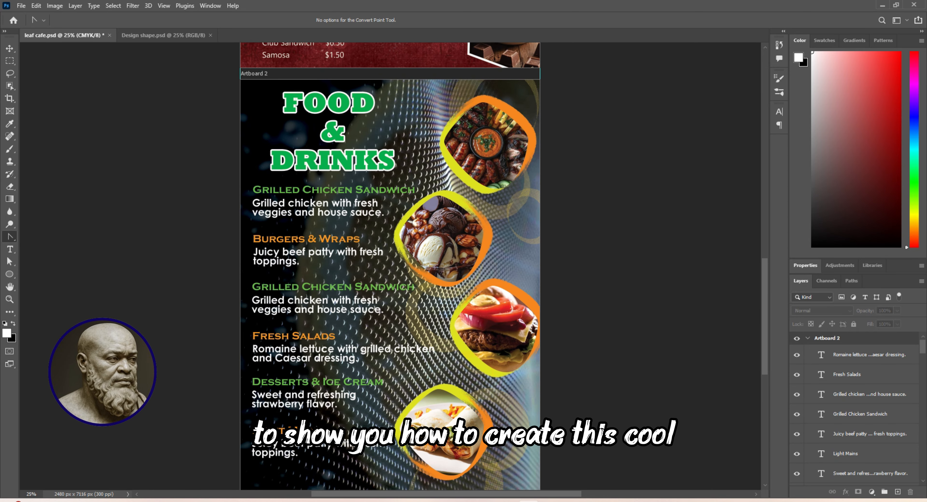
pyautogui.hotkey('ctrl', '-')
pyautogui.hotkey('ctrl', '-')
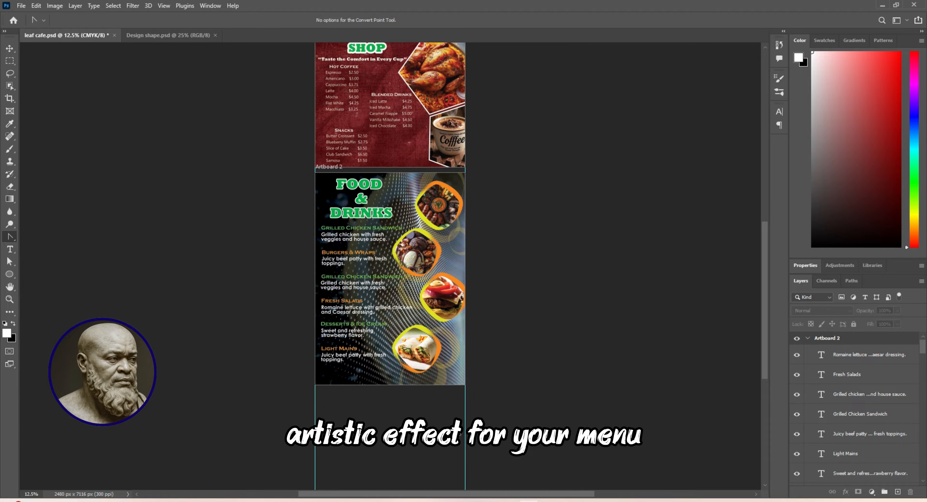
pyautogui.moveTo(763, 357); pyautogui.dragTo(770, 327)
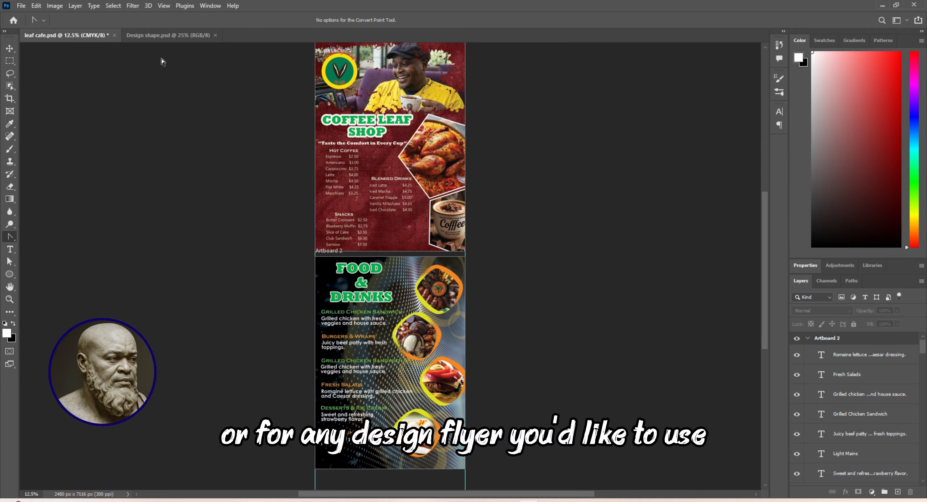
pyautogui.click(177, 35)
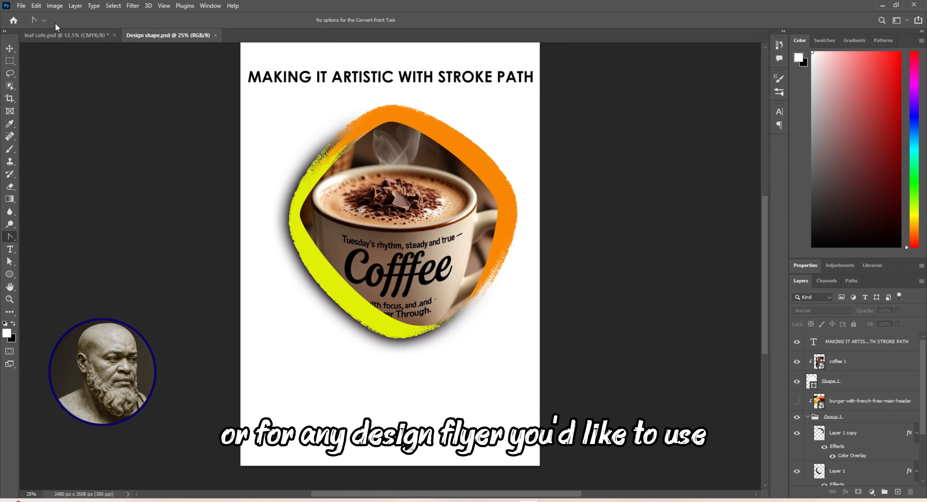
# - Start a new document from the Print presets and name it "Shape design"
pyautogui.click(22, 6)
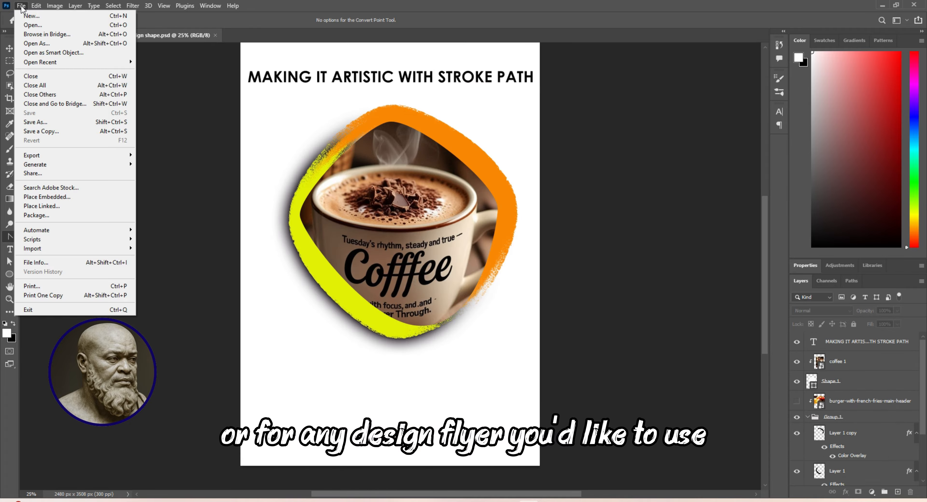
pyautogui.click(30, 17)
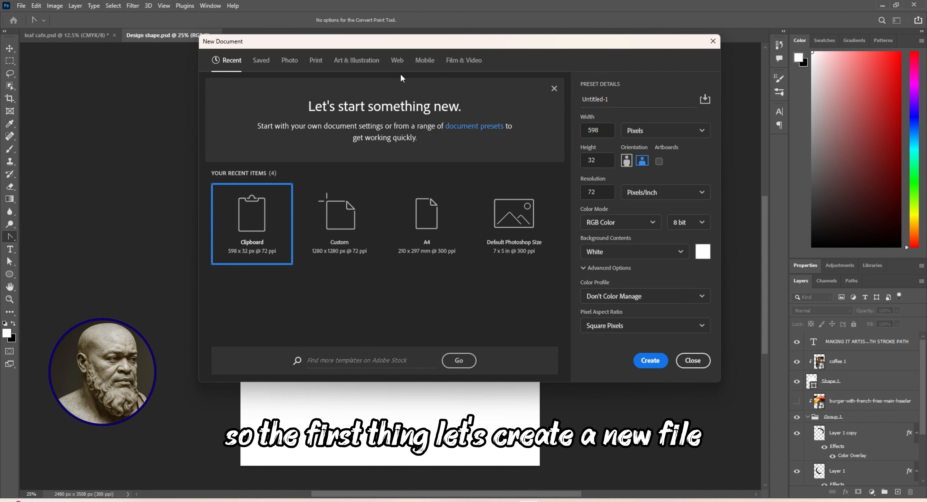
pyautogui.click(316, 60)
pyautogui.click(595, 100)
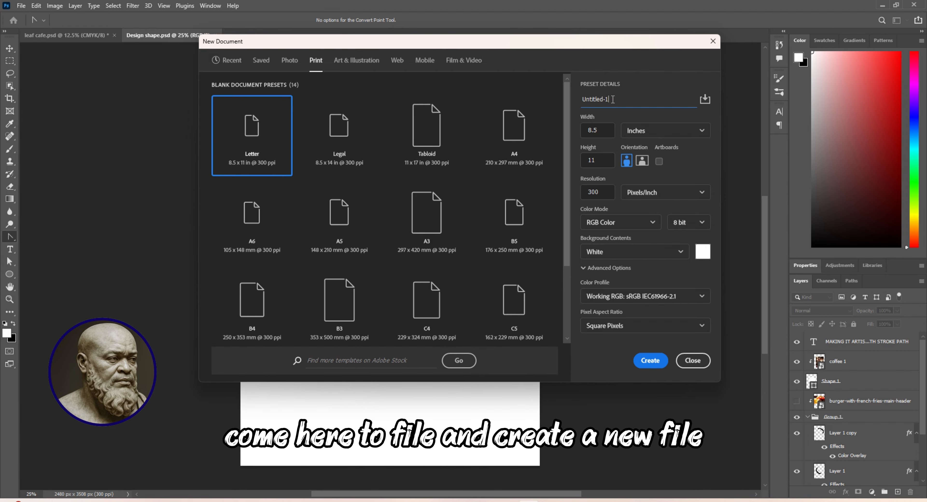
pyautogui.press('BackSpace')
pyautogui.press('BackSpace')
pyautogui.press('BackSpace')
pyautogui.press('BackSpace')
pyautogui.press('BackSpace')
pyautogui.press('BackSpace')
pyautogui.press('BackSpace')
pyautogui.press('BackSpace')
pyautogui.press('BackSpace')
pyautogui.press('BackSpace')
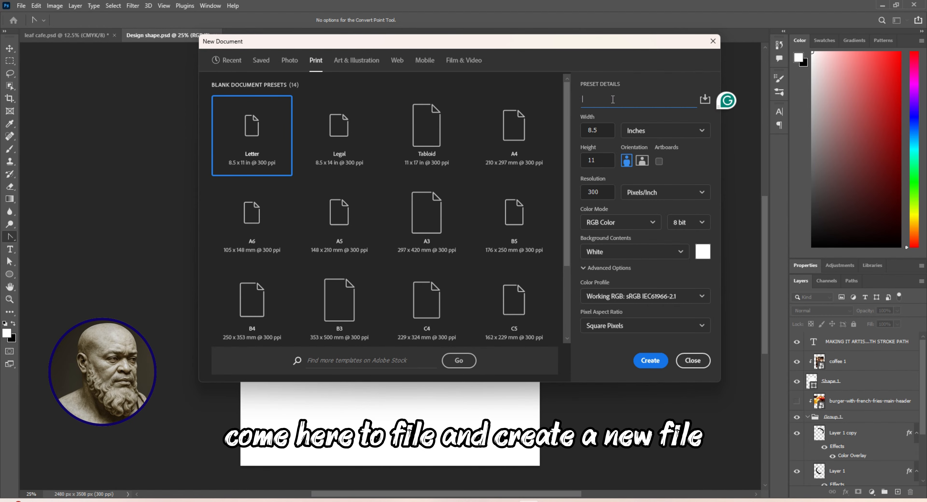
pyautogui.write('Sha')
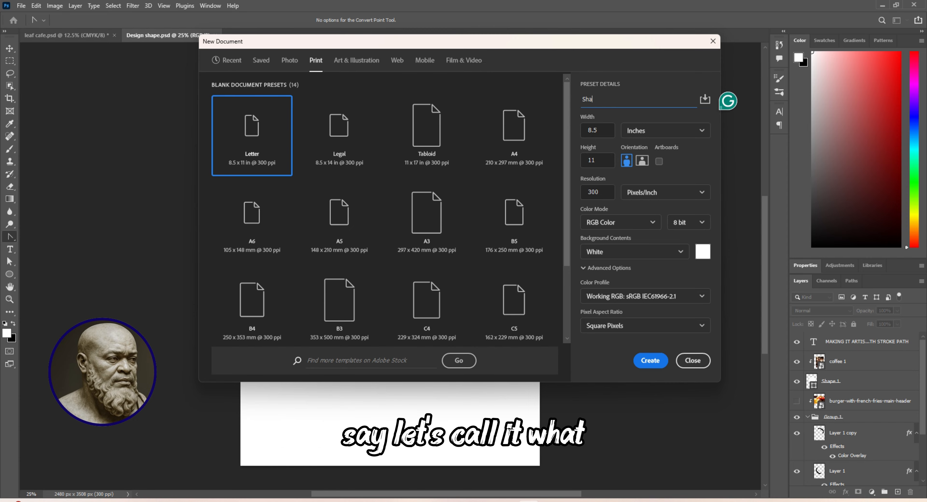
pyautogui.write('pe design')
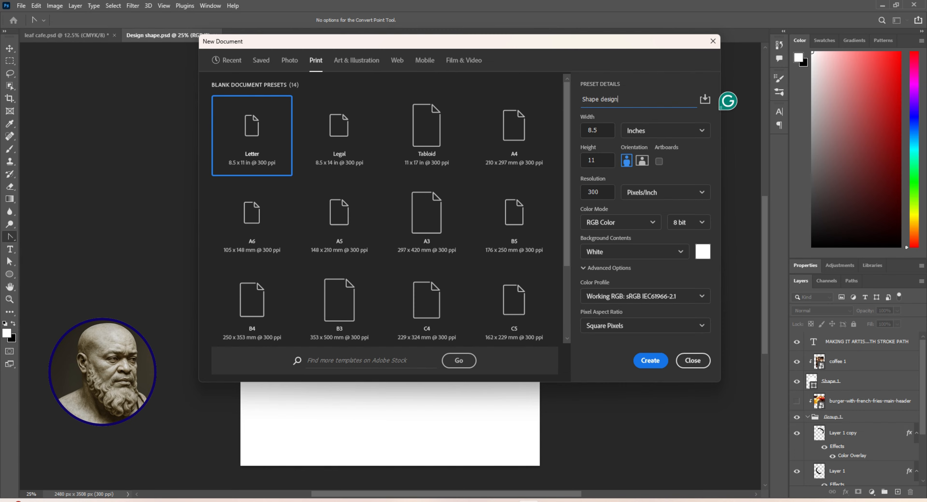
# - Set the new document's units to millimeters, with a width and height of 1280 each
pyautogui.click(699, 132)
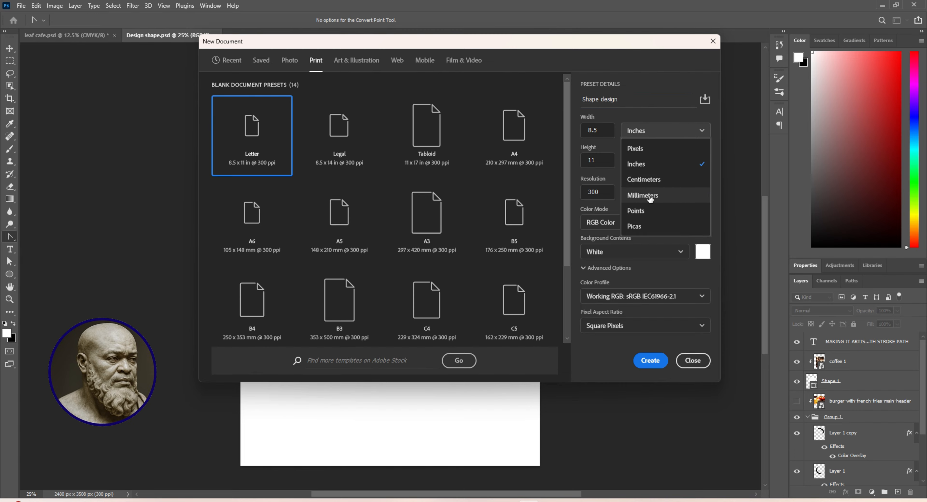
pyautogui.click(643, 196)
pyautogui.doubleClick(607, 126)
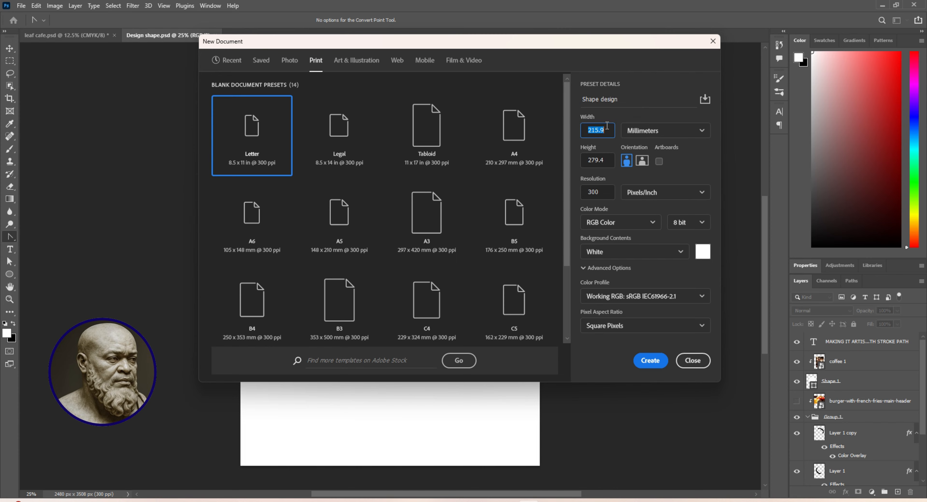
pyautogui.press('BackSpace')
pyautogui.write('12')
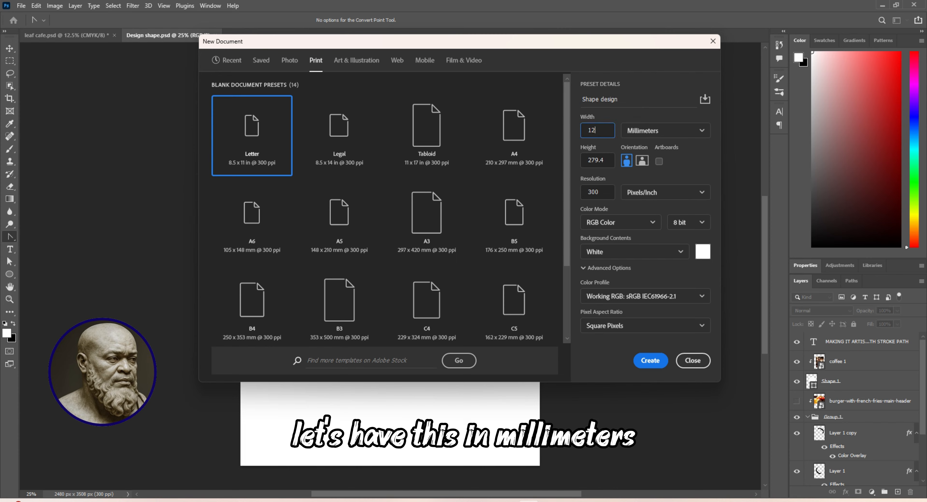
pyautogui.write('80')
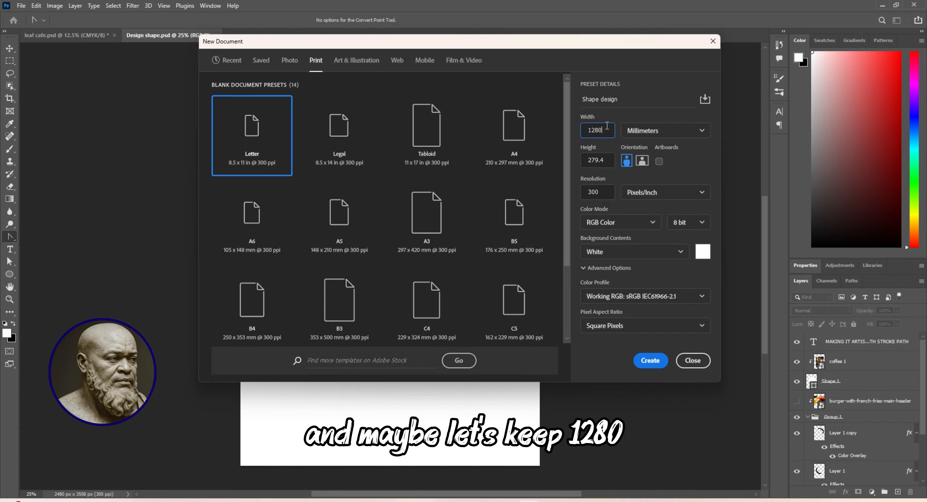
pyautogui.doubleClick(611, 162)
pyautogui.write('1')
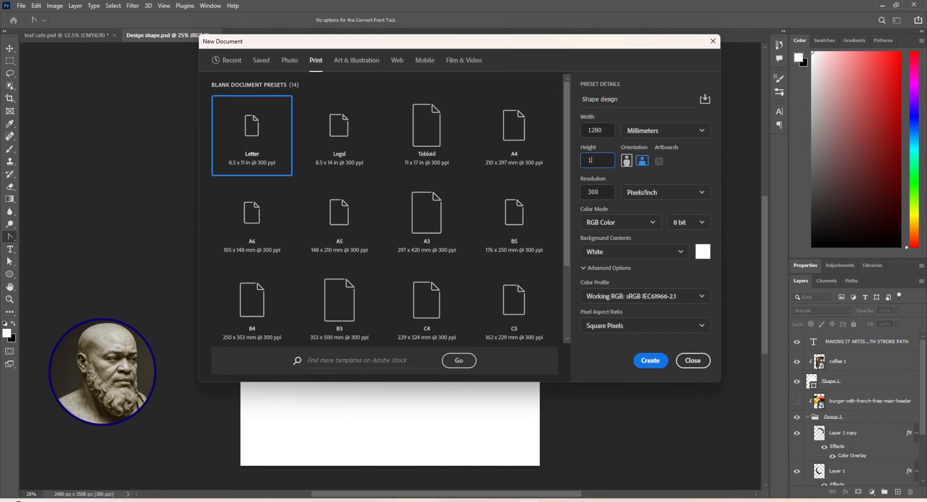
pyautogui.write('280')
# - Set the resolution to 72 pixels/inch with RGB Color mode and create the document
pyautogui.click(605, 194)
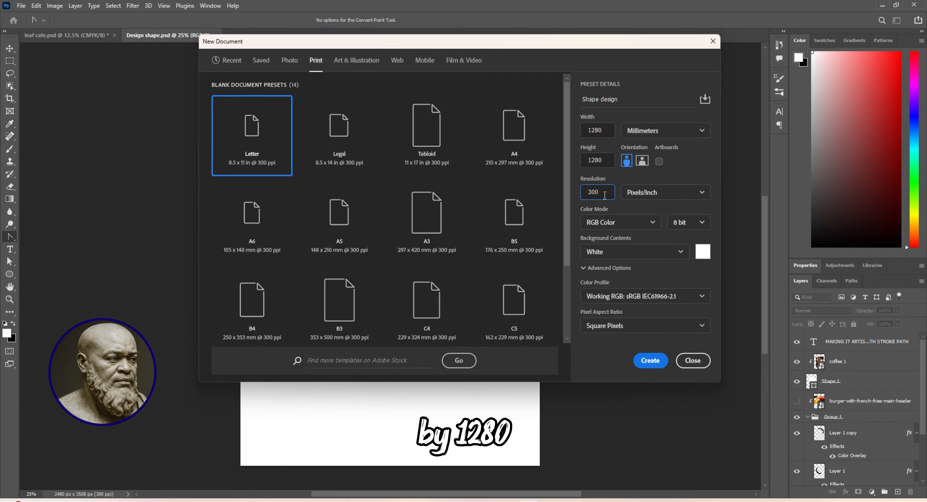
pyautogui.press('BackSpace')
pyautogui.press('BackSpace')
pyautogui.press('BackSpace')
pyautogui.write('72')
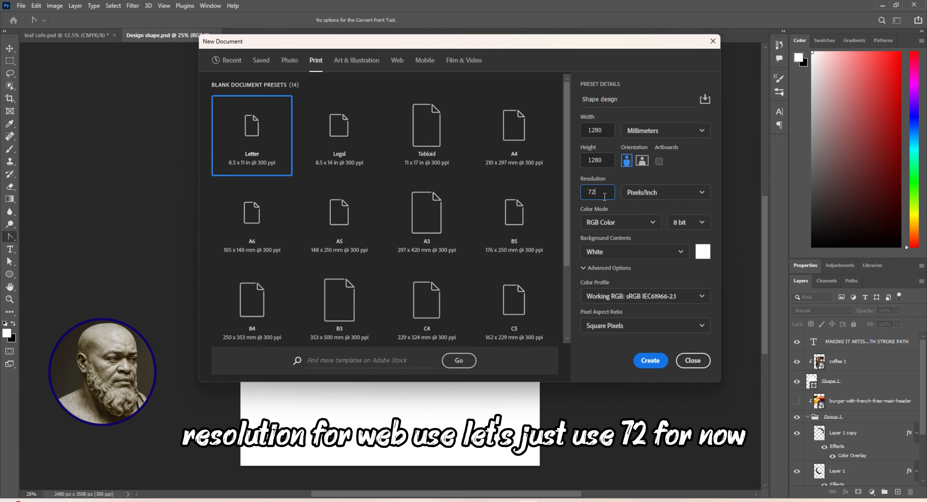
pyautogui.click(628, 222)
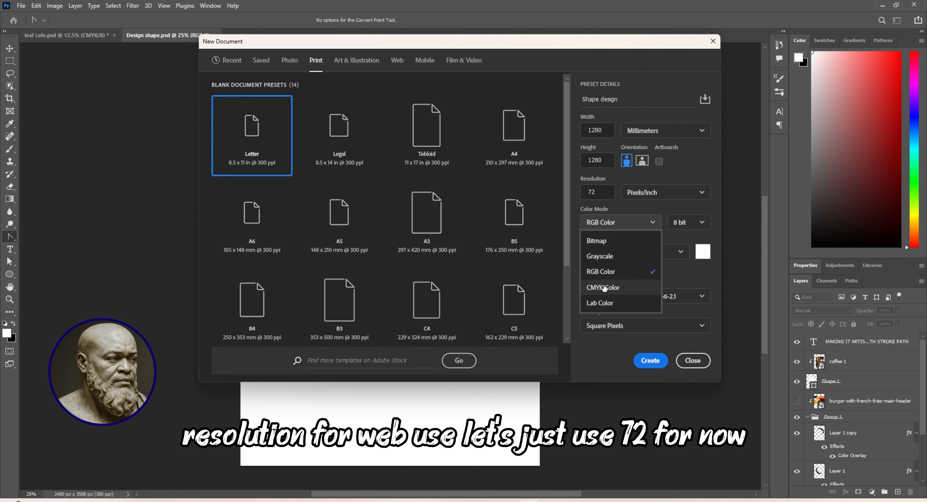
pyautogui.click(608, 272)
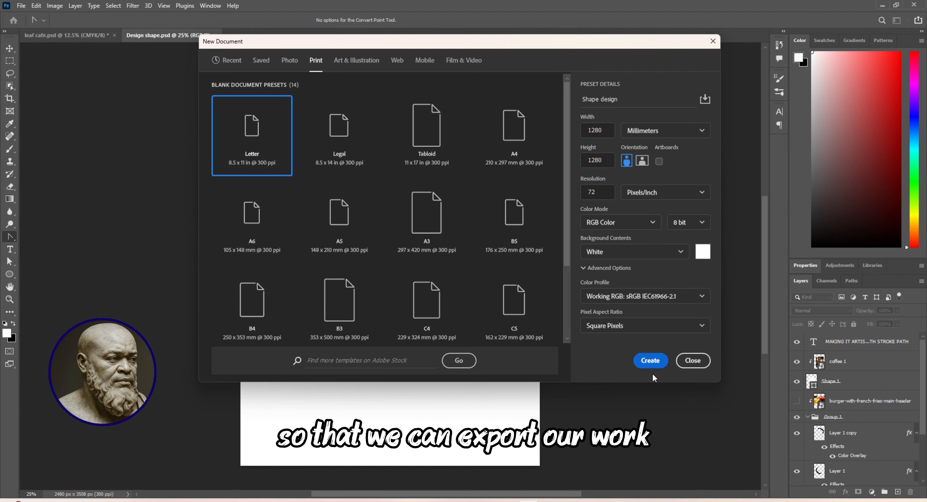
pyautogui.click(650, 361)
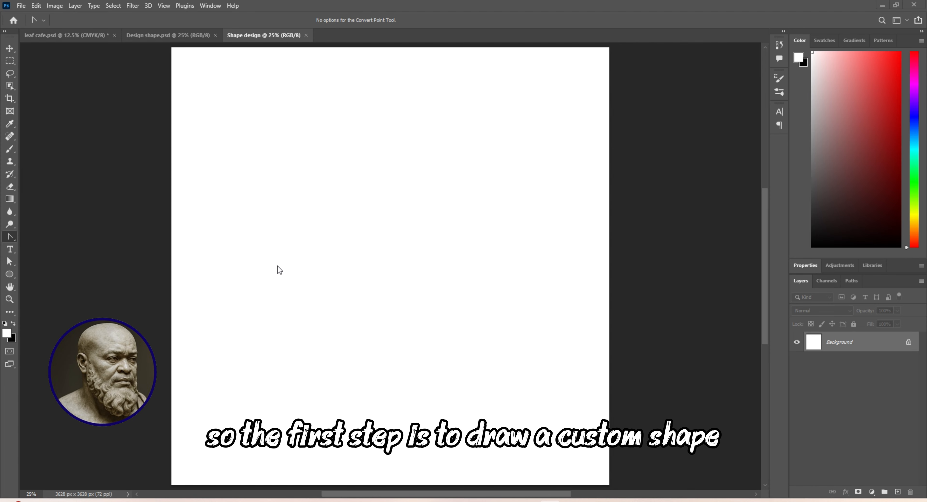
# - Draw a closed, irregular five-point path with straight sides around the middle of the canvas using the Pen tool
pyautogui.rightClick(14, 242)
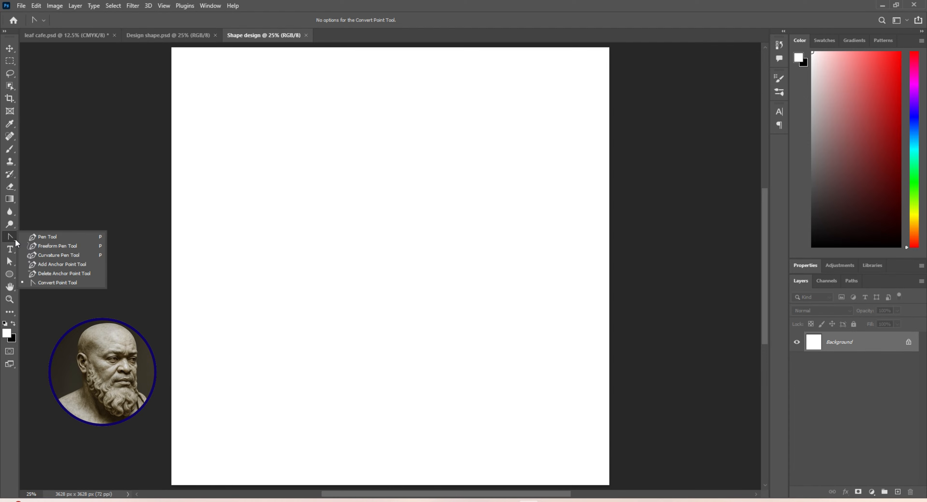
pyautogui.click(36, 240)
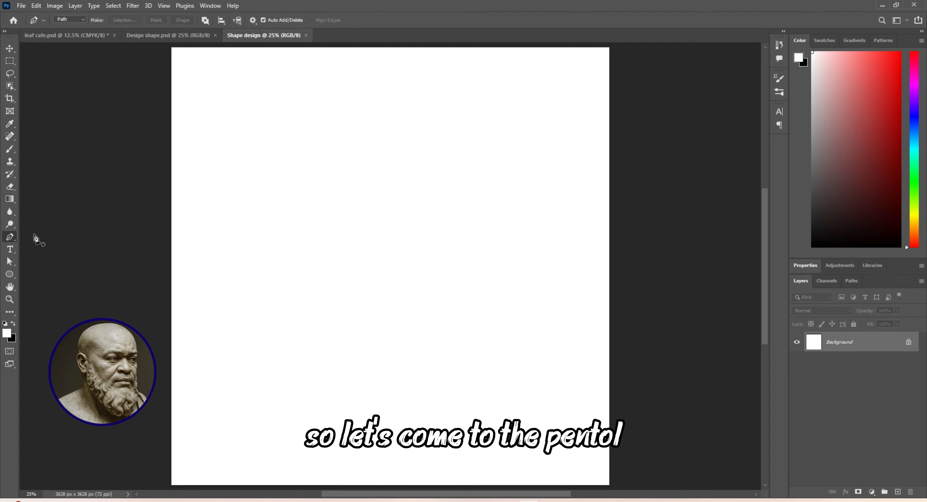
pyautogui.click(385, 127)
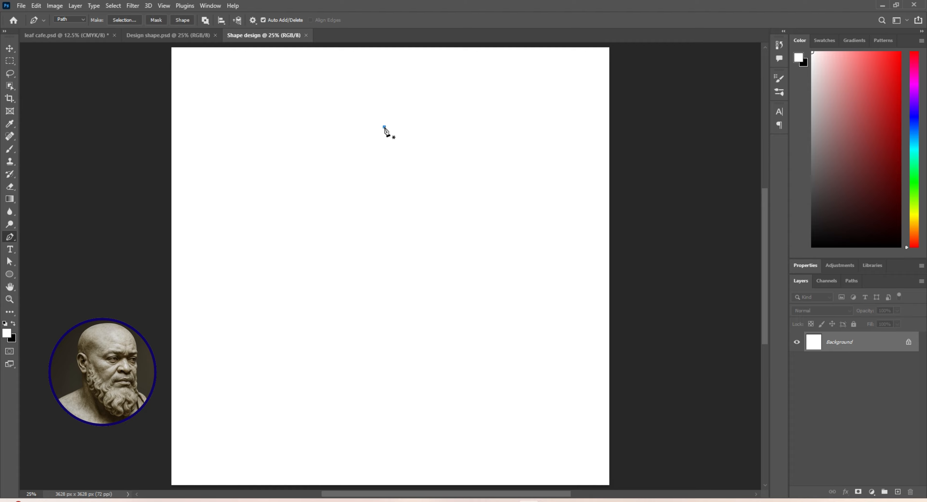
pyautogui.click(313, 163)
pyautogui.click(282, 263)
pyautogui.click(398, 323)
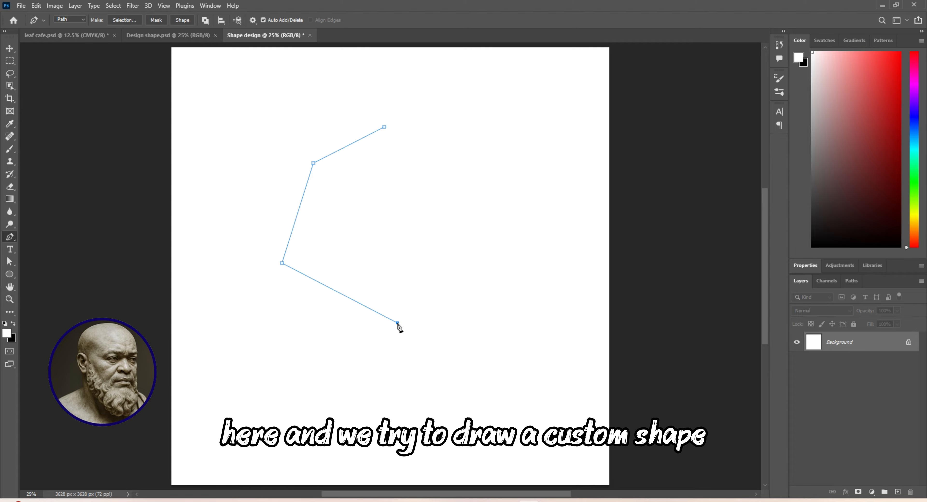
pyautogui.click(526, 259)
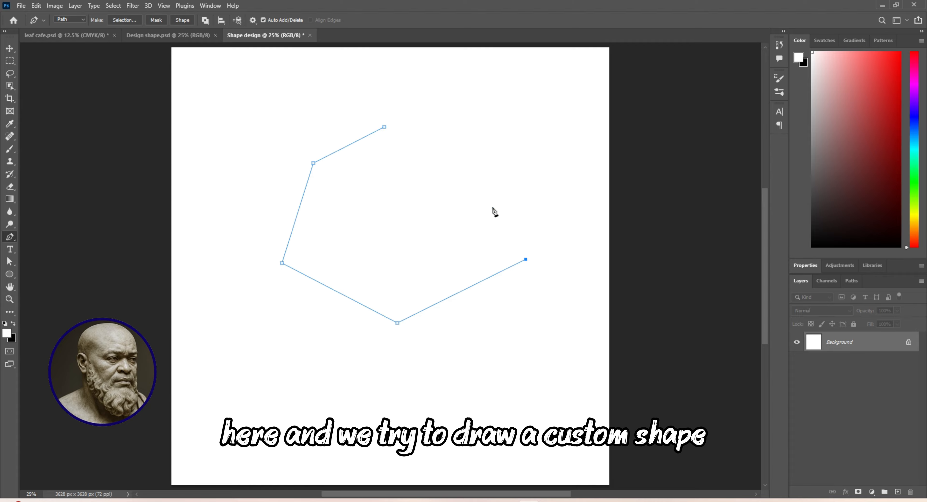
pyautogui.click(385, 126)
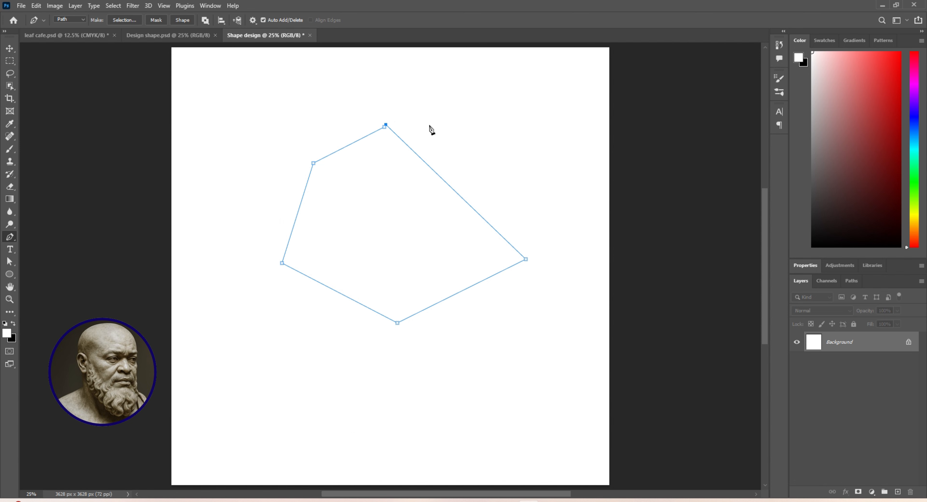
pyautogui.hotkey('ctrl', 'z')
pyautogui.click(385, 128)
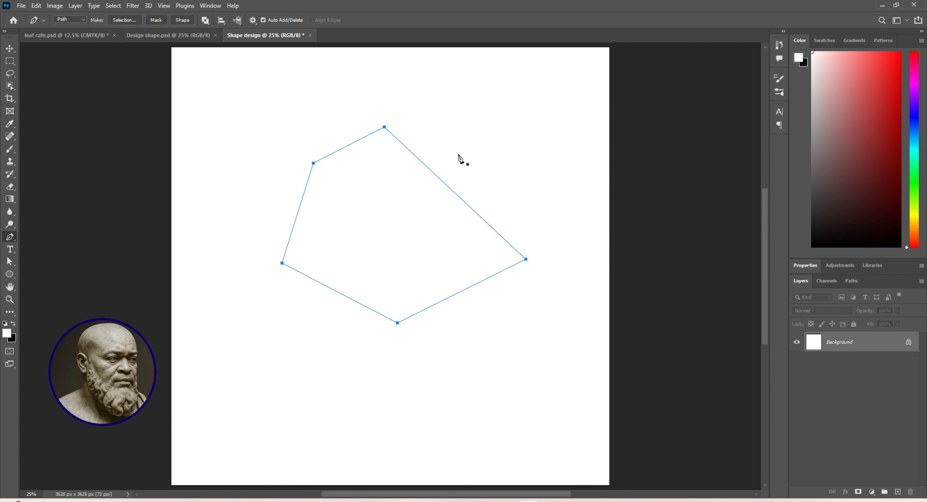
# - Round all five corners of the path into smooth curves using the Convert Point tool
pyautogui.rightClick(12, 238)
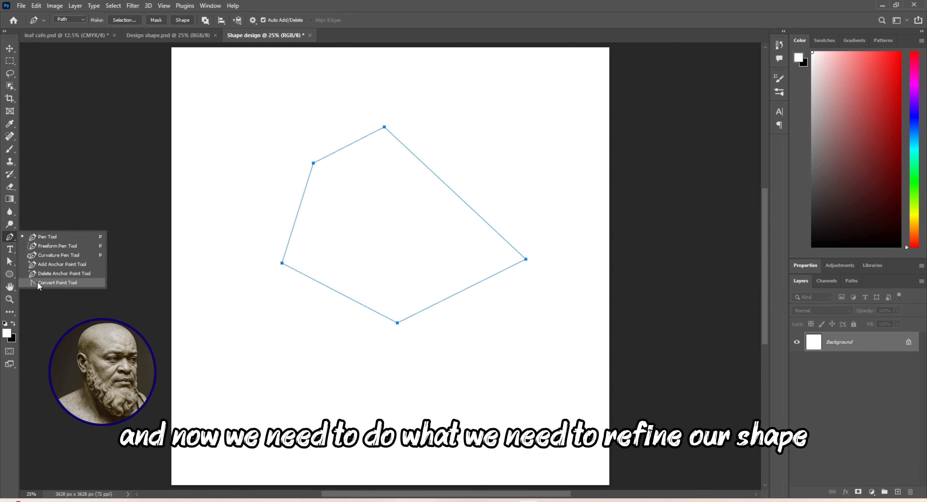
pyautogui.click(47, 284)
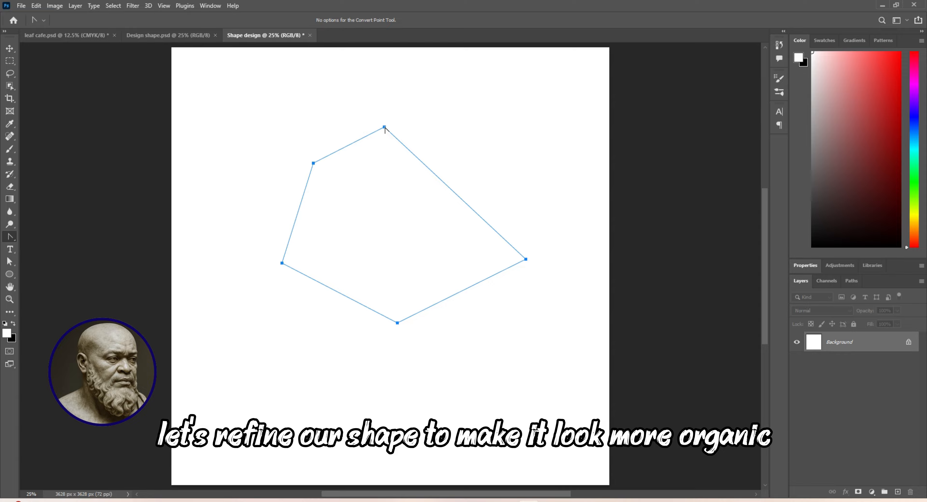
pyautogui.moveTo(384, 128); pyautogui.dragTo(348, 129)
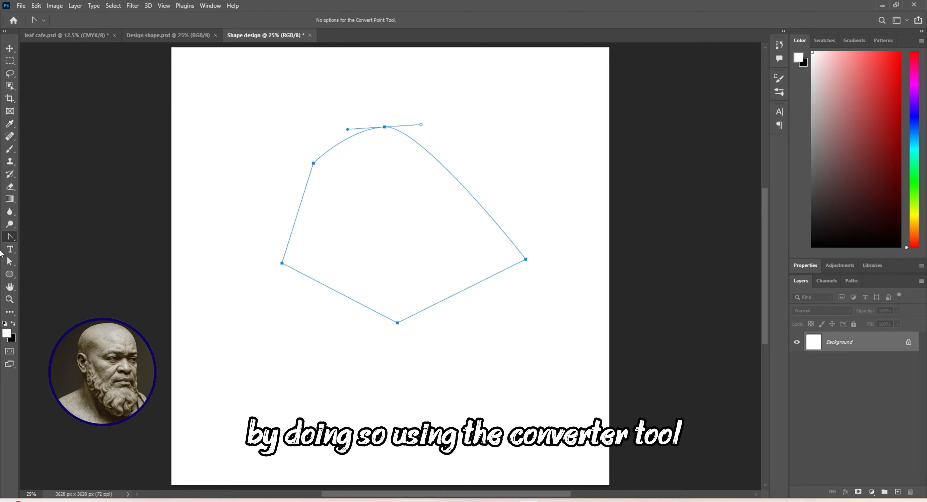
pyautogui.rightClick(15, 242)
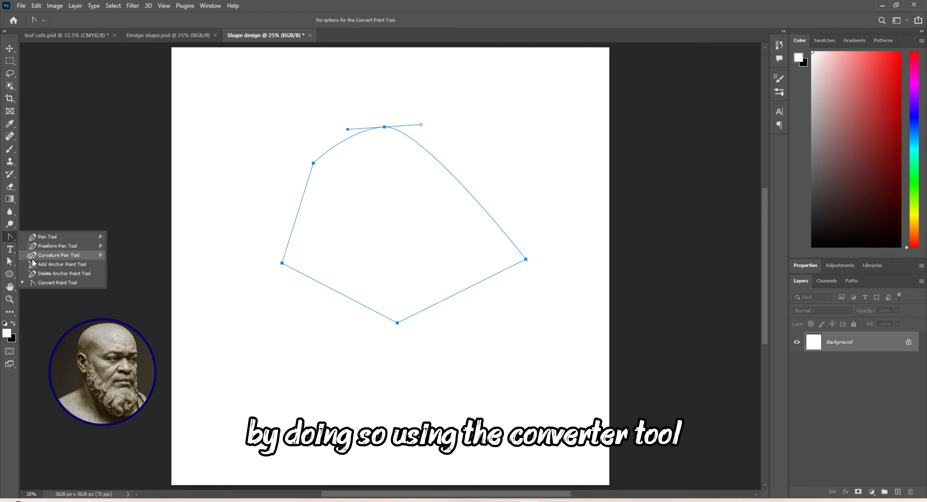
pyautogui.click(44, 282)
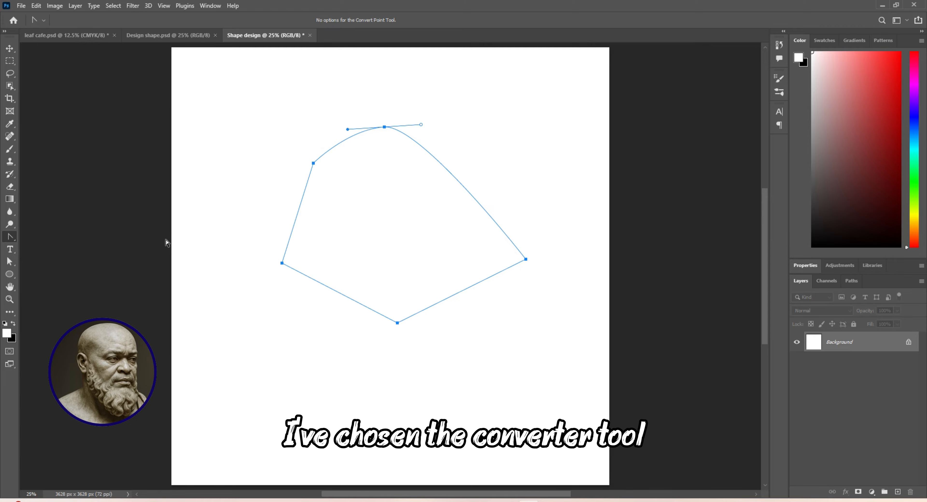
pyautogui.moveTo(314, 164); pyautogui.dragTo(299, 184)
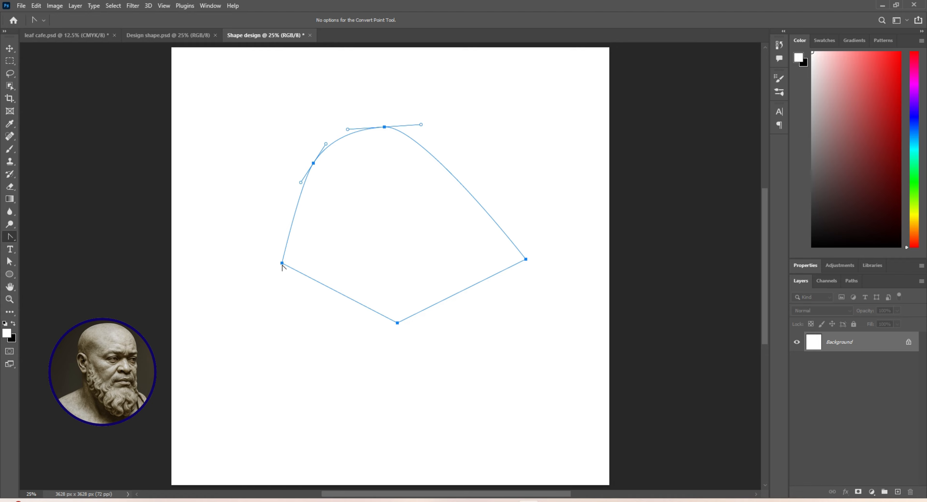
pyautogui.moveTo(282, 264); pyautogui.dragTo(295, 295)
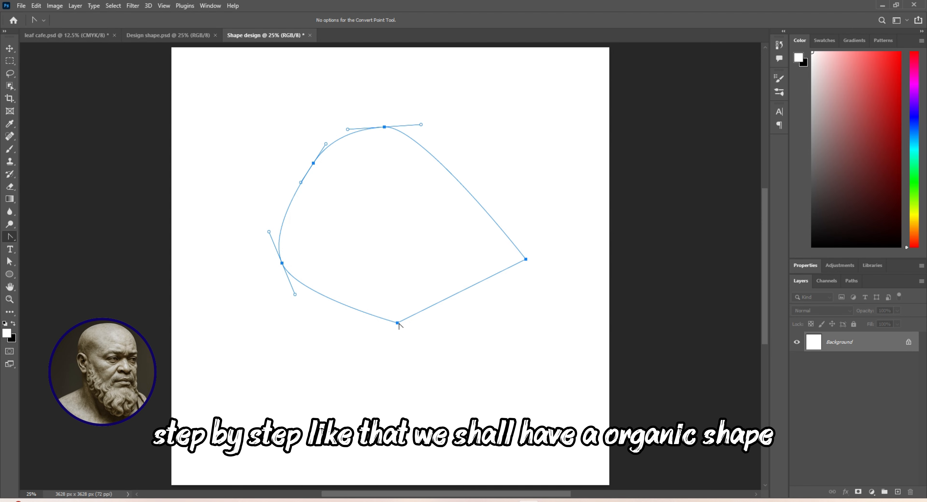
pyautogui.moveTo(398, 324); pyautogui.dragTo(440, 312)
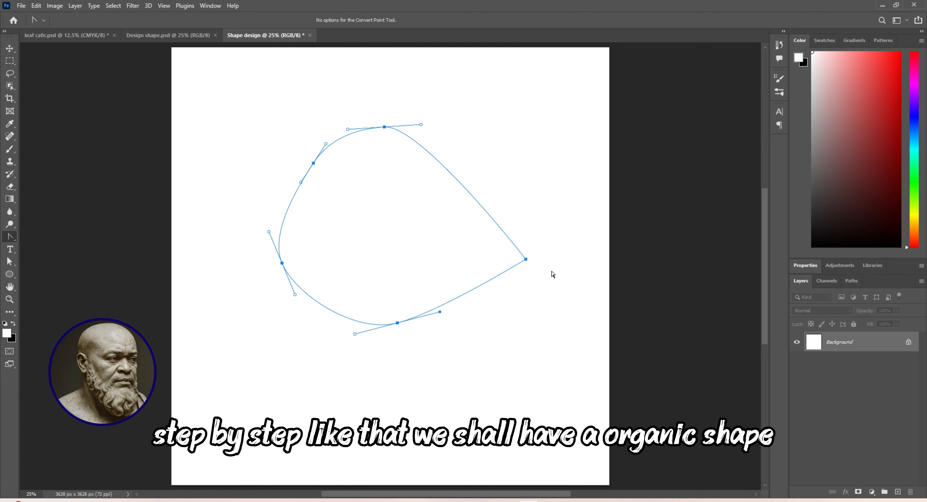
pyautogui.moveTo(526, 259); pyautogui.dragTo(534, 203)
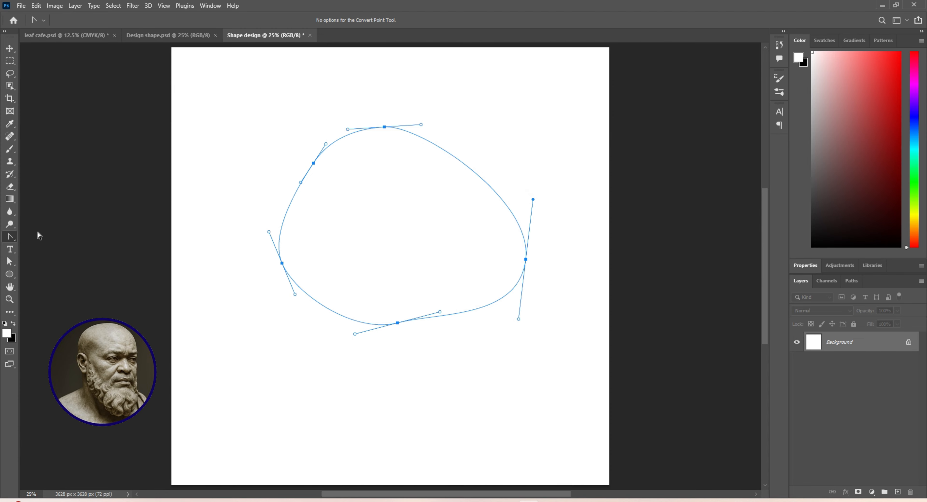
# - Move the path slightly up the canvas and reshape its right, left and upper-left anchor points into a rough, organic circle
pyautogui.click(9, 261)
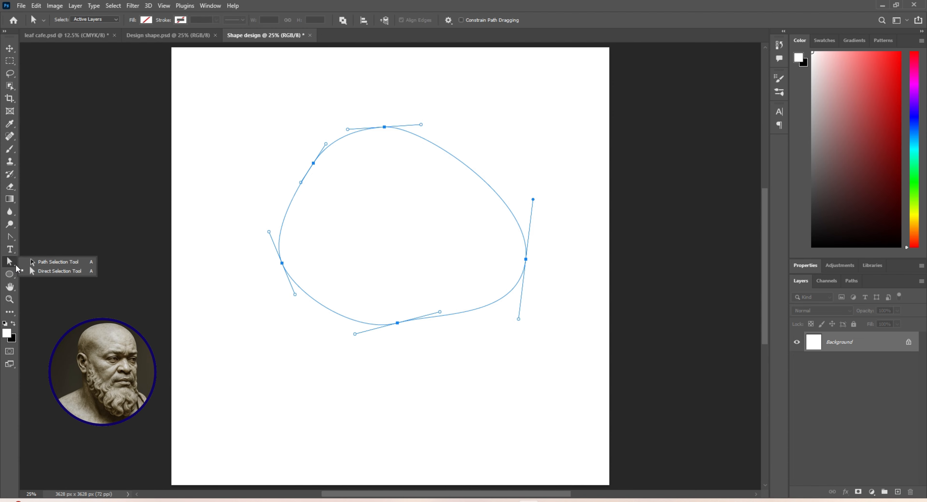
pyautogui.click(40, 275)
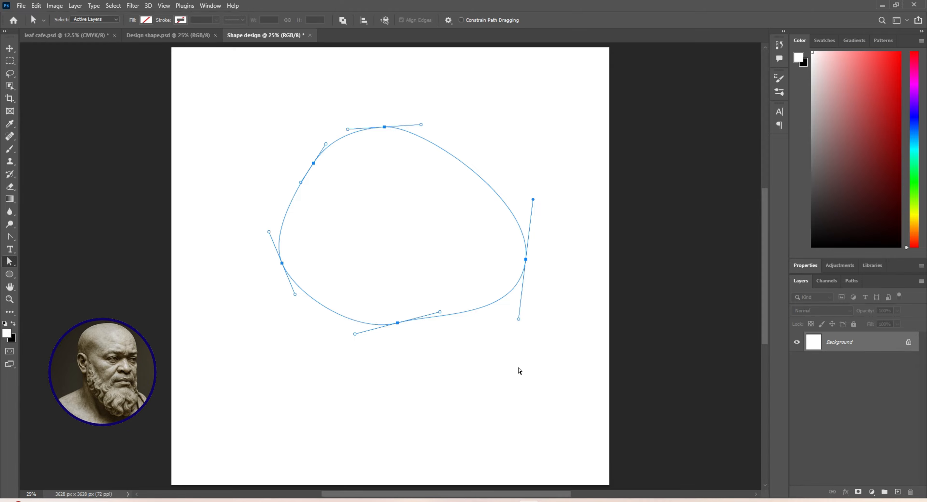
pyautogui.moveTo(525, 258); pyautogui.dragTo(519, 203)
pyautogui.keyDown('ctrl'); pyautogui.click(526, 226); pyautogui.keyUp('ctrl')
pyautogui.moveTo(495, 184); pyautogui.dragTo(483, 200)
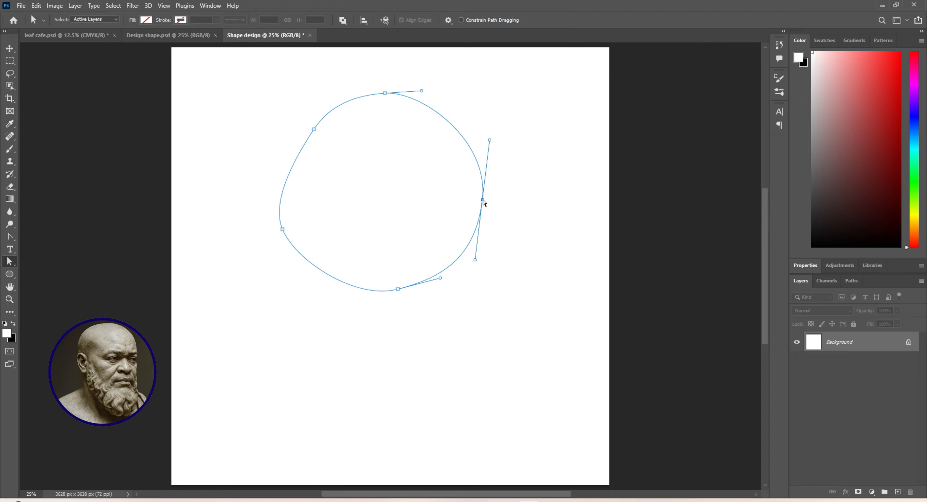
pyautogui.click(282, 230)
pyautogui.moveTo(283, 231); pyautogui.dragTo(270, 233)
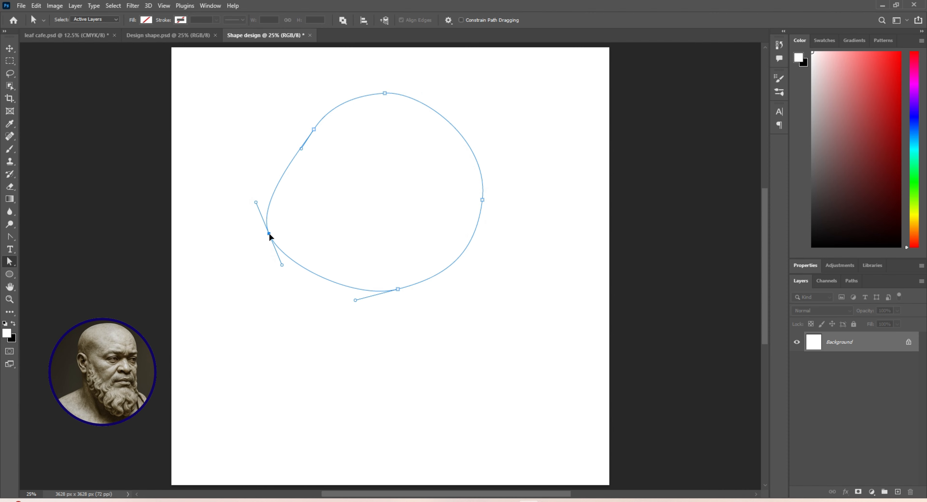
pyautogui.moveTo(482, 201); pyautogui.dragTo(495, 201)
pyautogui.click(314, 129)
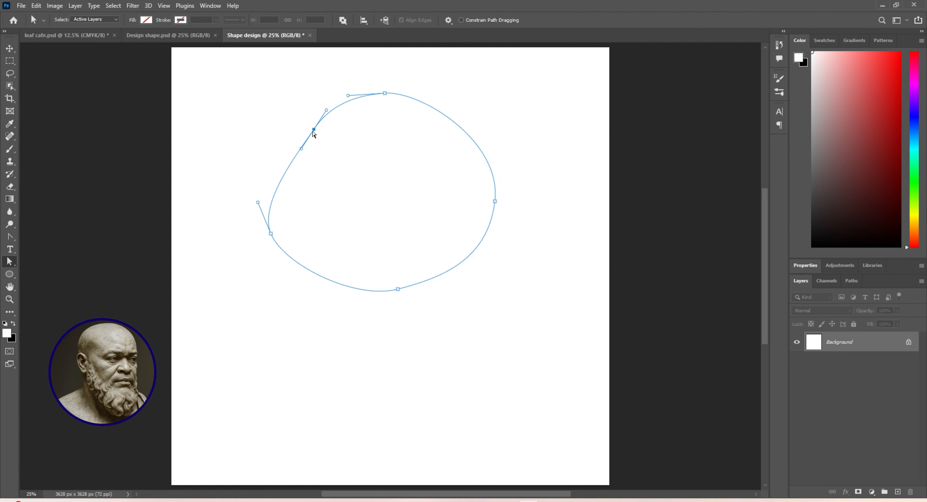
pyautogui.moveTo(303, 148)
pyautogui.mouseDown()
pyautogui.moveTo(310, 128)
pyautogui.moveTo(291, 142)
pyautogui.mouseUp()
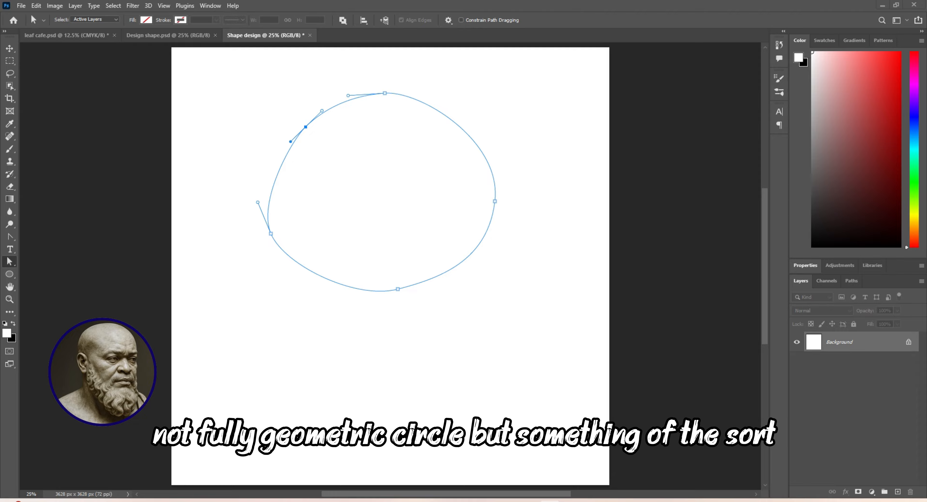
# - Add a new layer and choose Kyle's Ultimate Pastel Palooza from the Dry Media Brushes for the Brush tool
pyautogui.hotkey('ctrl', 'shift', 'alt', 'n')
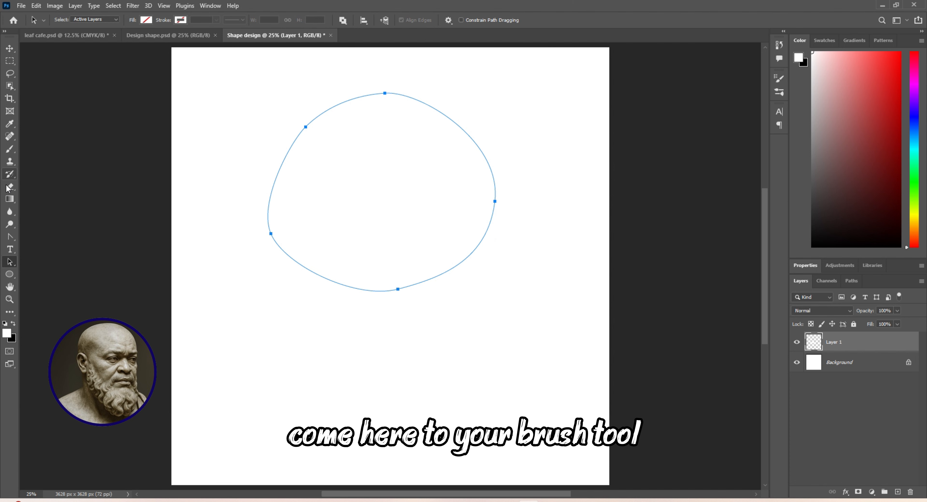
pyautogui.click(11, 151)
pyautogui.click(14, 155)
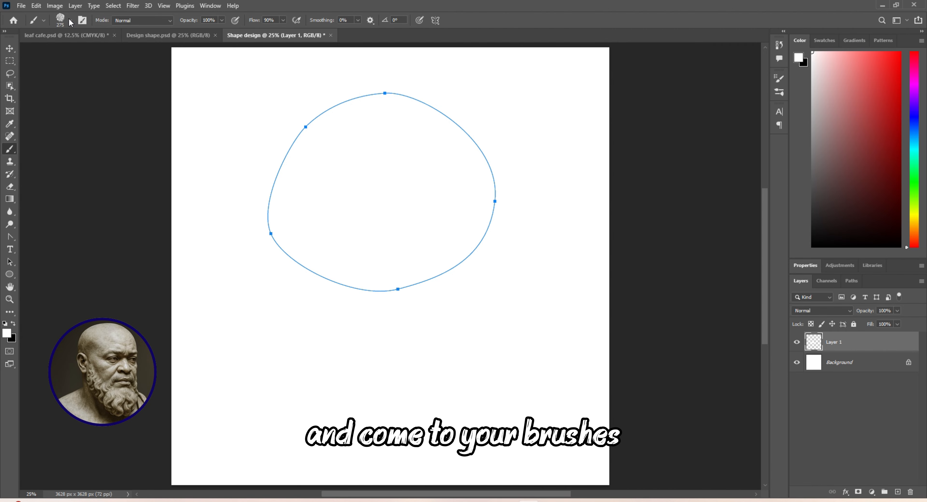
pyautogui.click(83, 20)
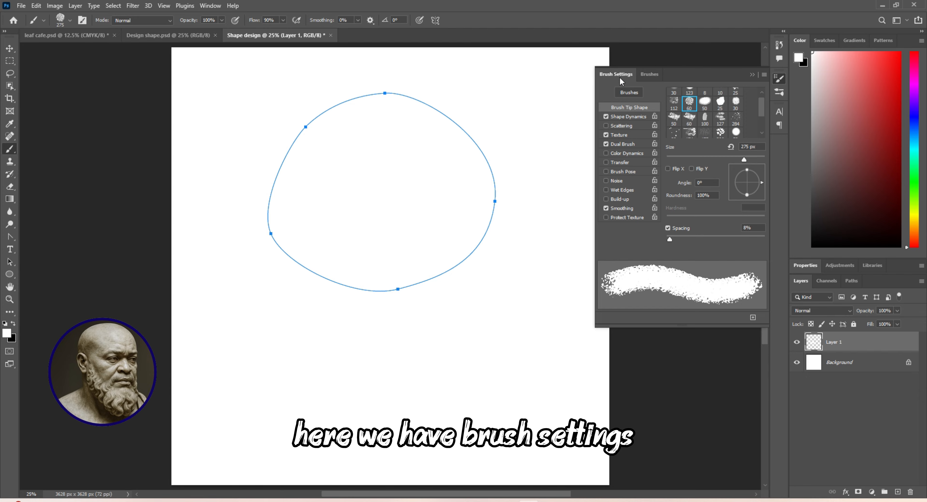
pyautogui.click(647, 79)
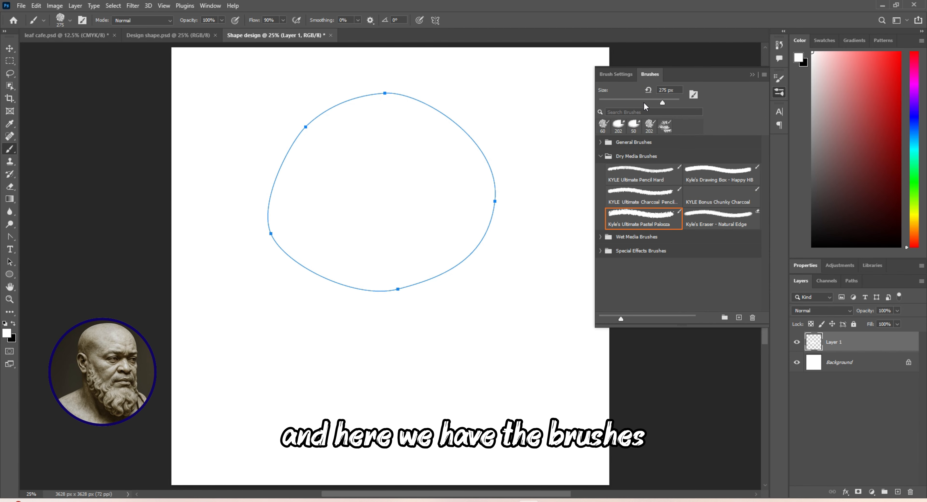
pyautogui.click(616, 157)
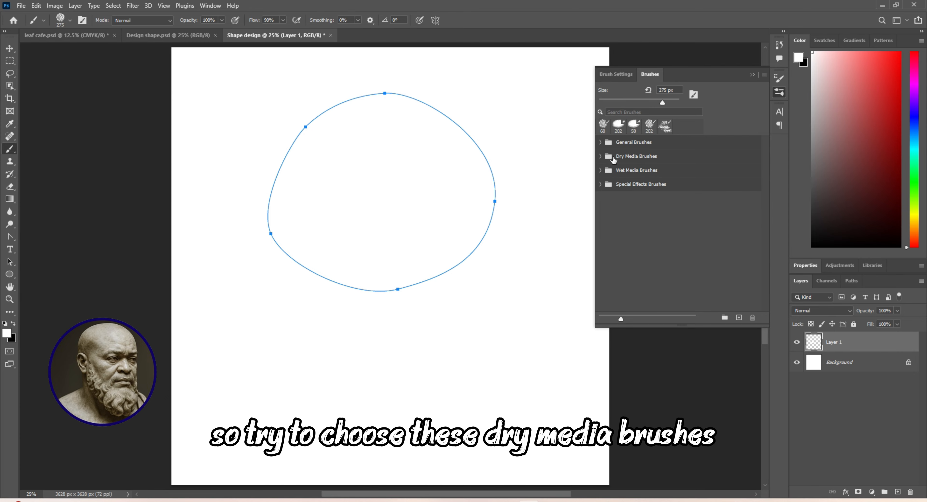
pyautogui.click(683, 158)
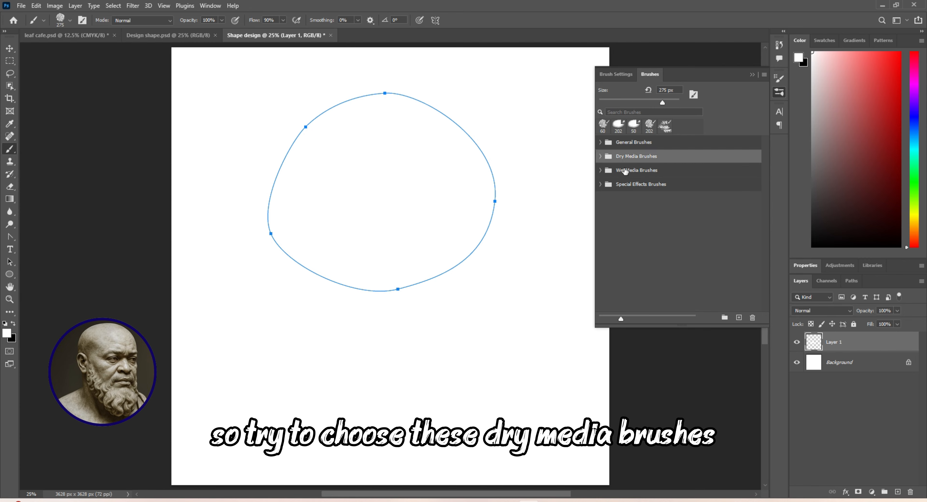
pyautogui.click(599, 157)
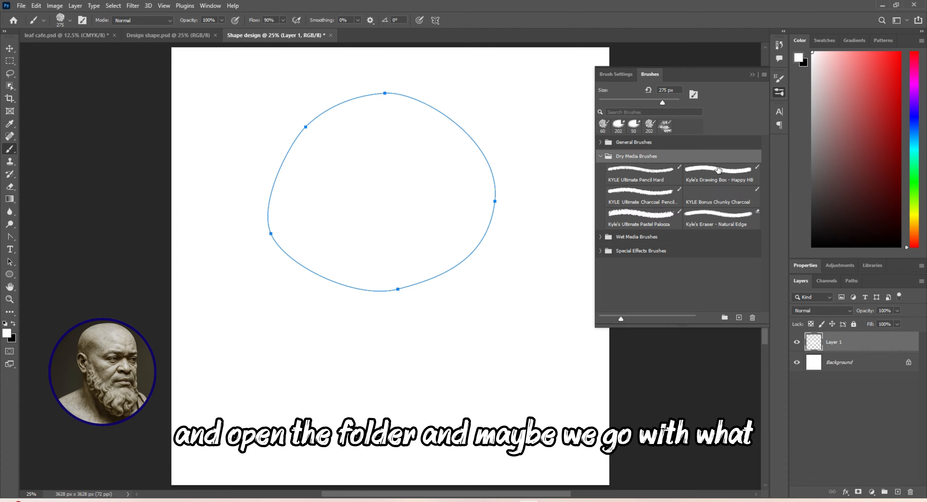
pyautogui.click(626, 221)
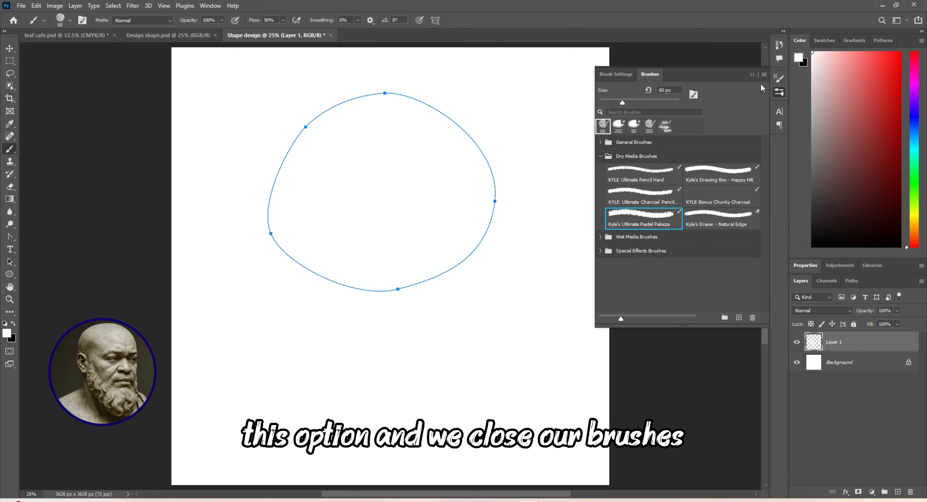
pyautogui.click(752, 74)
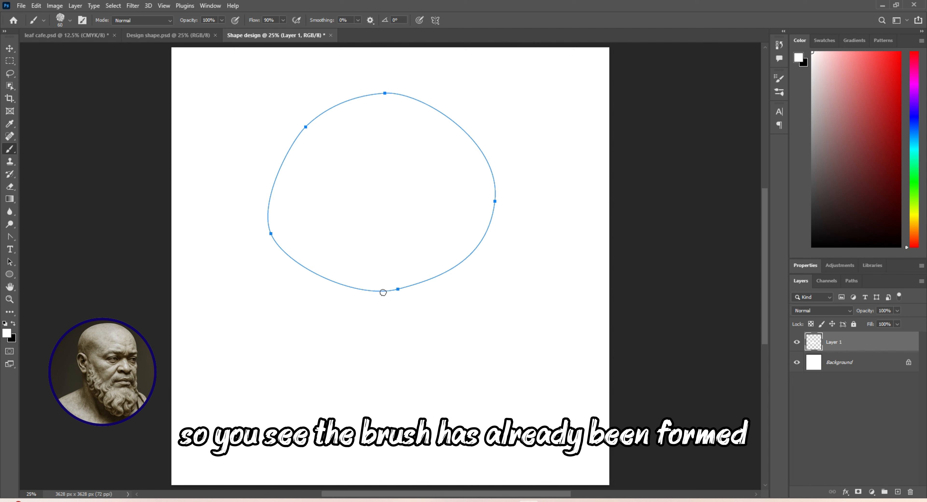
# - Increase the brush size to 306 px
pyautogui.click(70, 20)
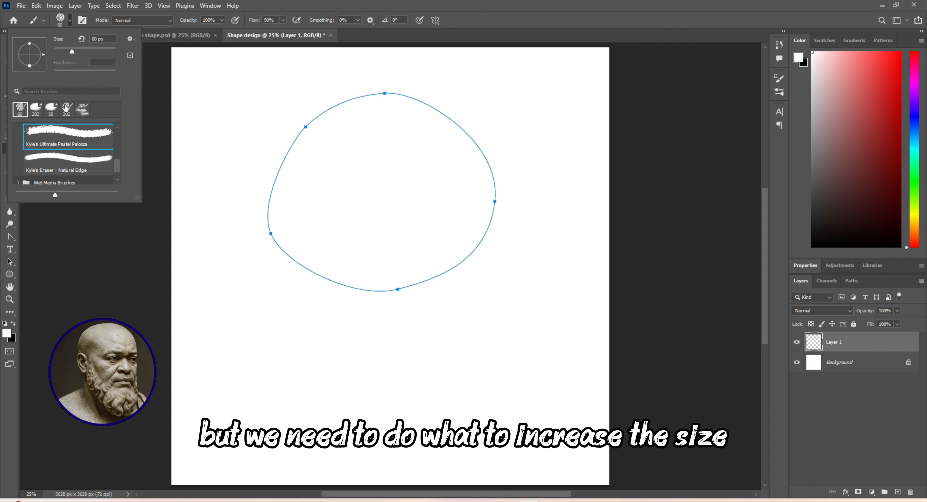
pyautogui.moveTo(71, 52); pyautogui.dragTo(82, 52)
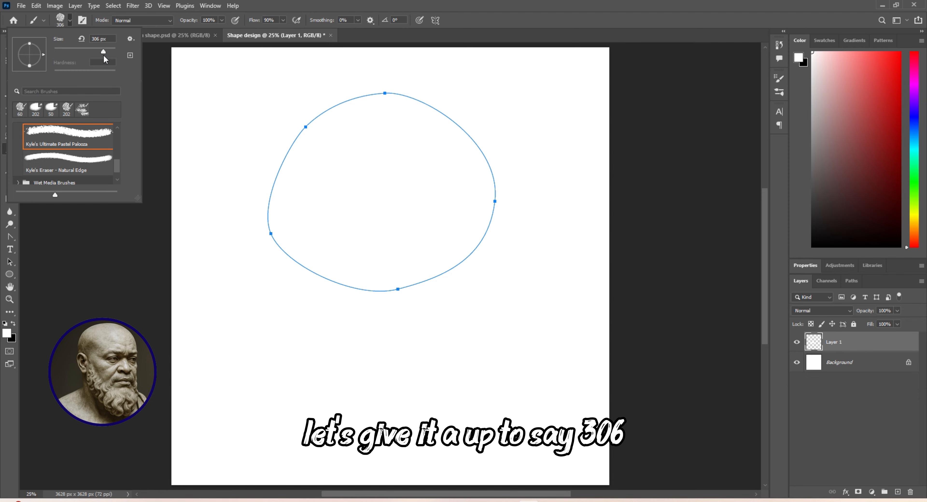
pyautogui.click(104, 56)
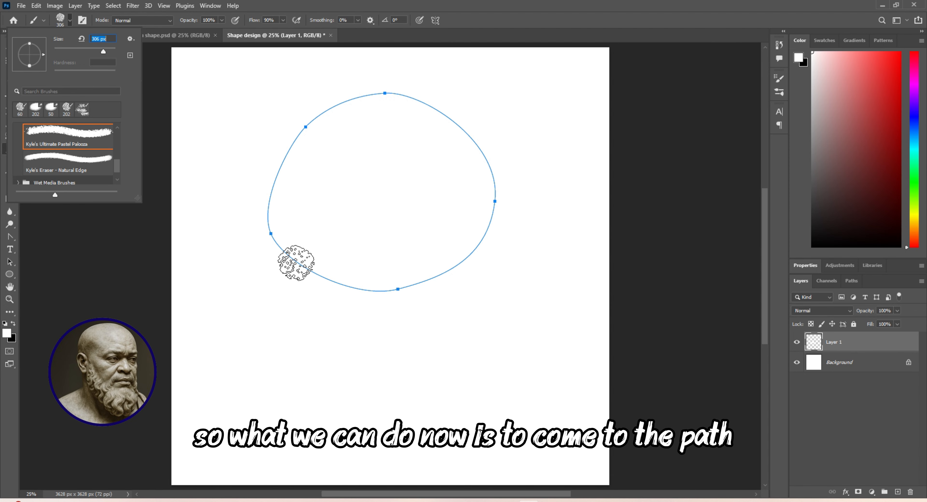
# - Stroke the rounded path on the new layer with the Brush, keeping Simulate Pressure enabled
pyautogui.click(17, 266)
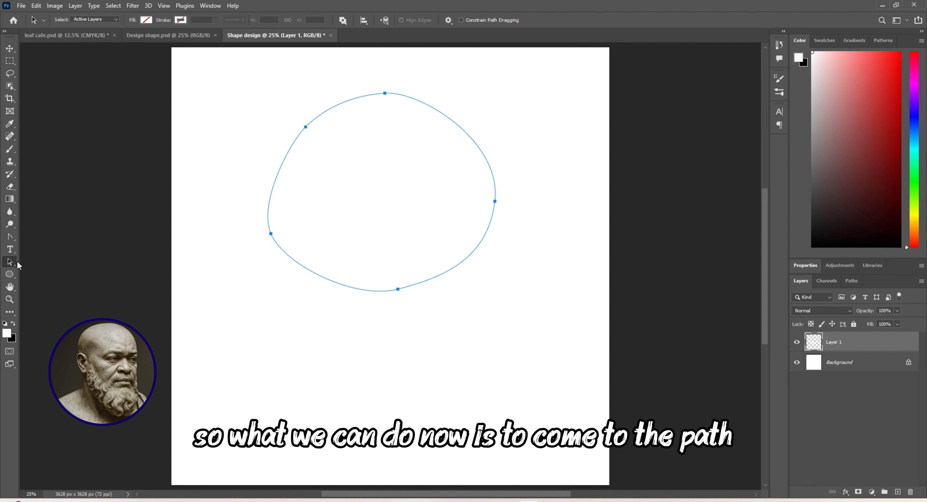
pyautogui.rightClick(16, 268)
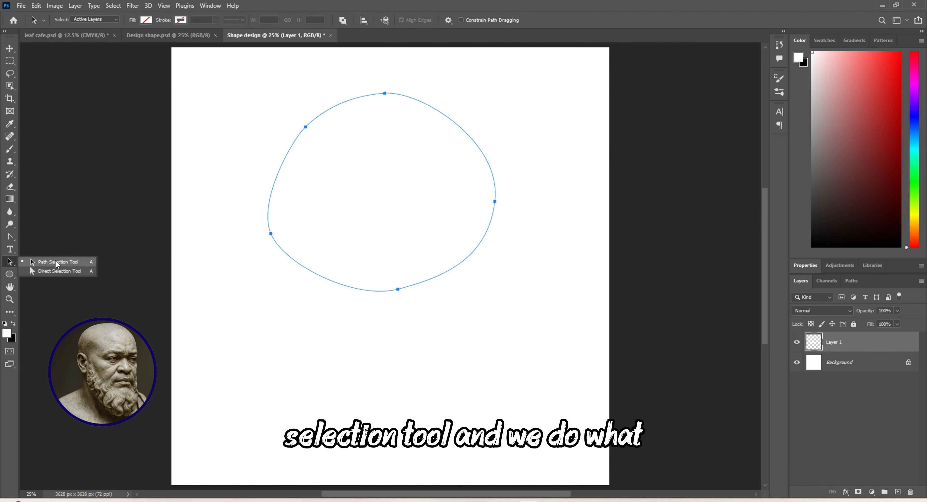
pyautogui.click(30, 264)
pyautogui.rightClick(336, 281)
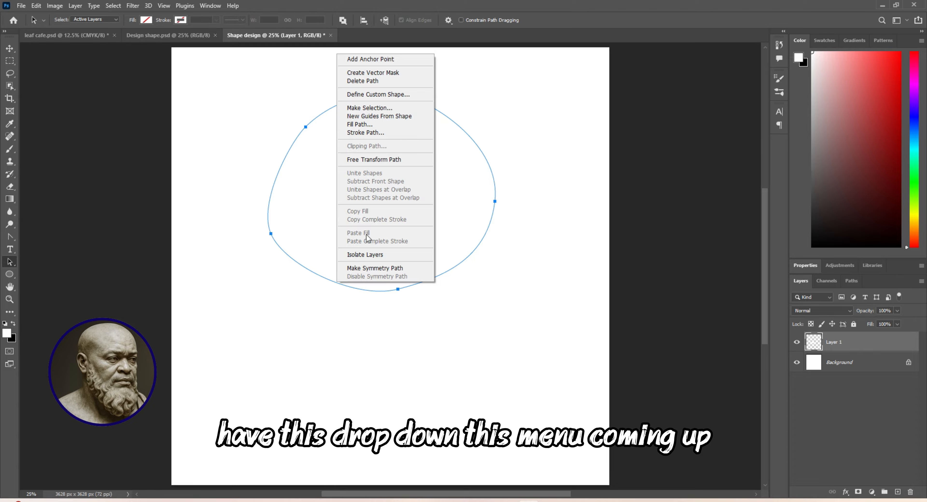
pyautogui.click(359, 134)
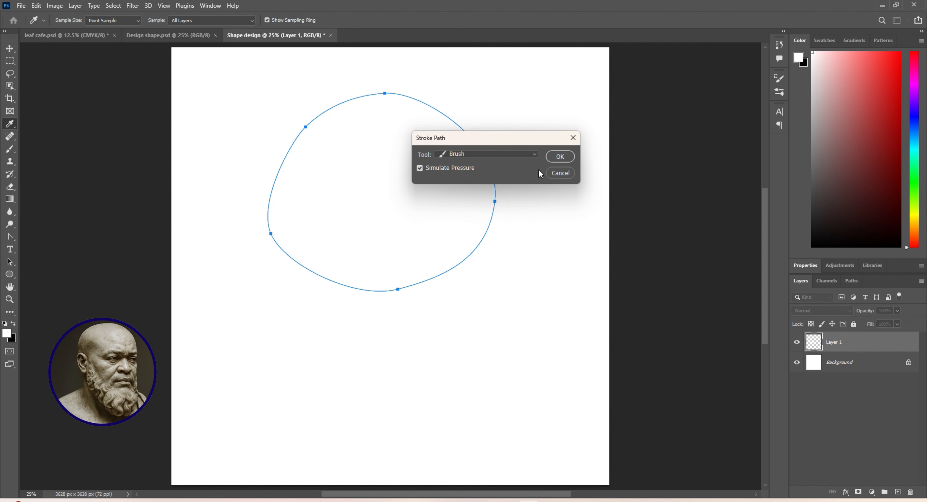
pyautogui.click(564, 157)
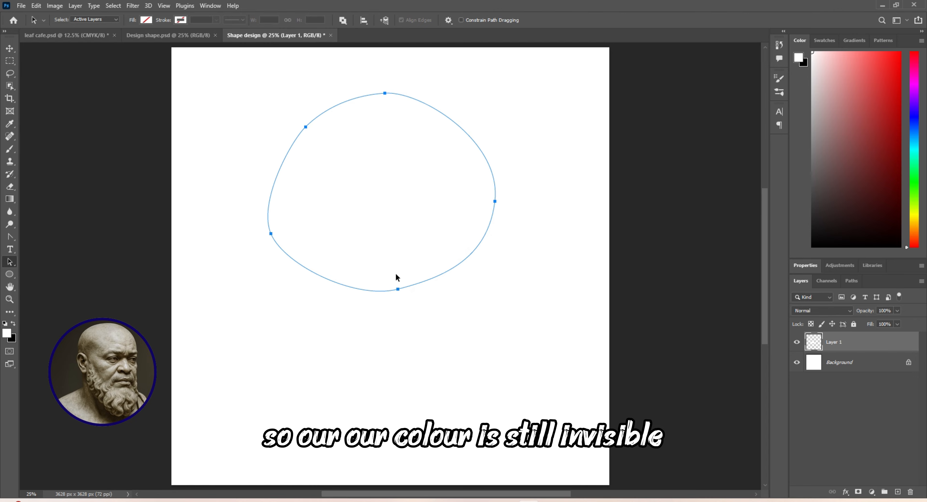
# - Add a Color Overlay effect to Layer 1 in bright green (#6ef005)
pyautogui.rightClick(854, 345)
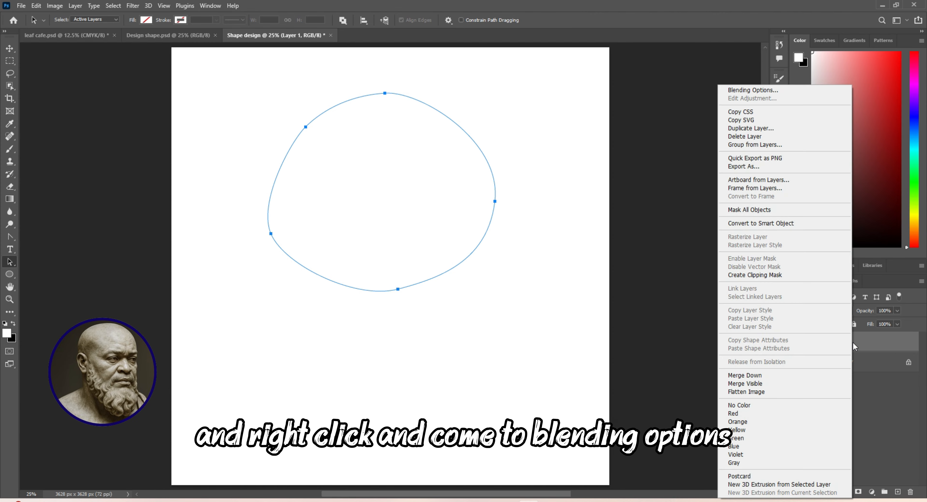
pyautogui.click(758, 91)
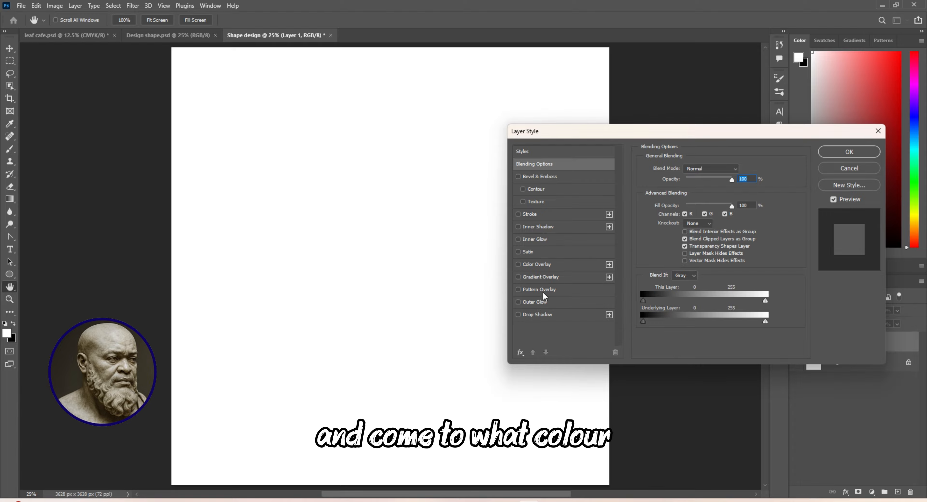
pyautogui.click(548, 267)
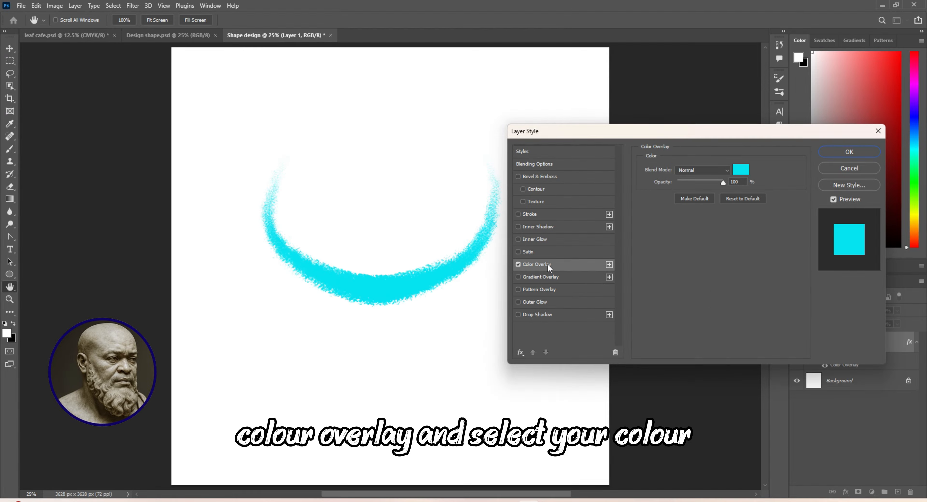
pyautogui.click(741, 169)
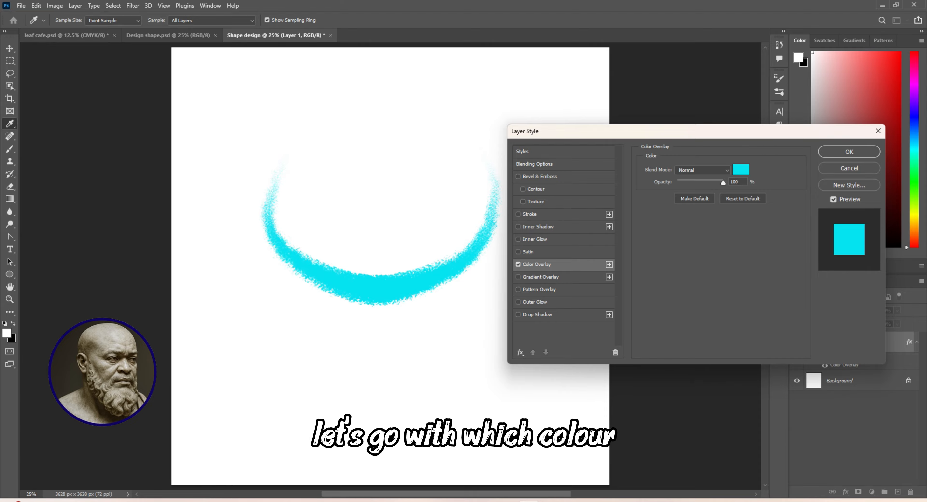
pyautogui.moveTo(309, 240); pyautogui.dragTo(735, 240)
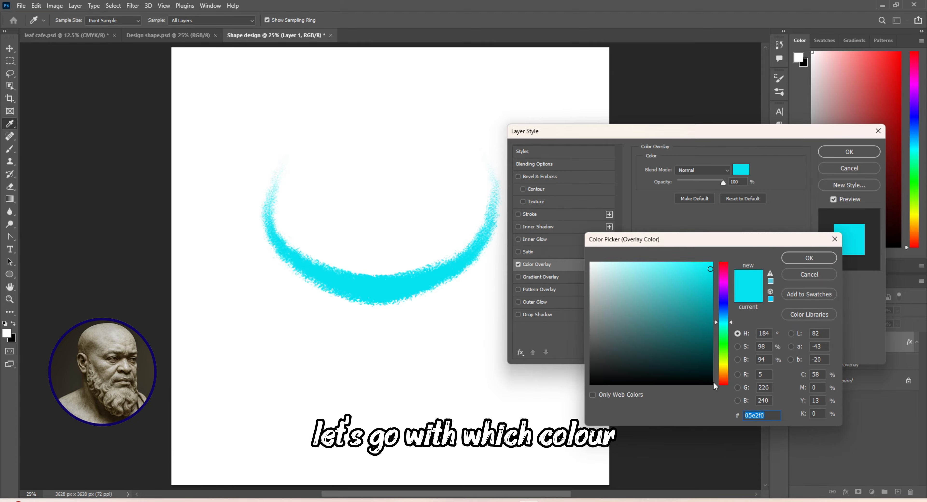
pyautogui.click(726, 353)
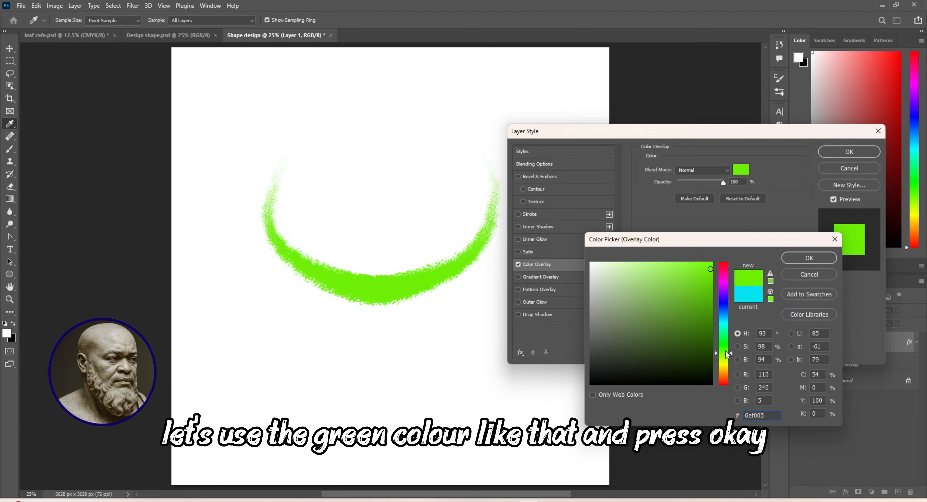
pyautogui.click(807, 258)
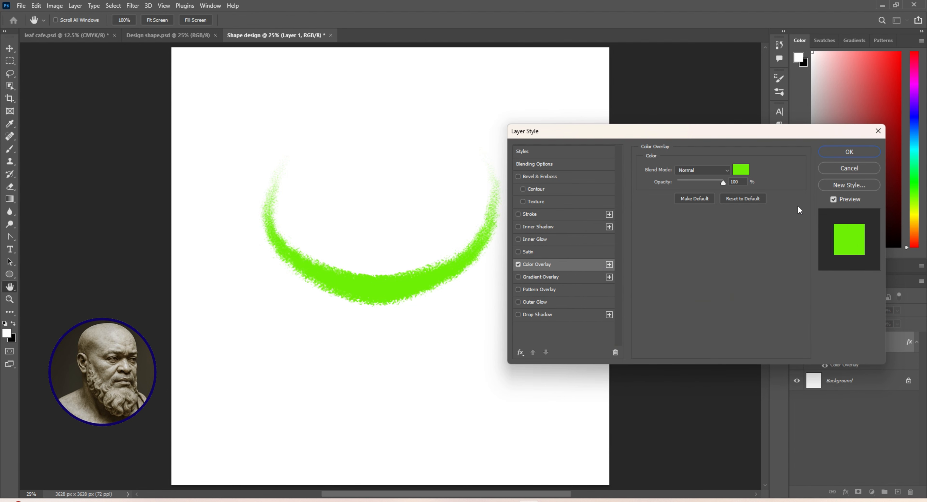
pyautogui.click(860, 153)
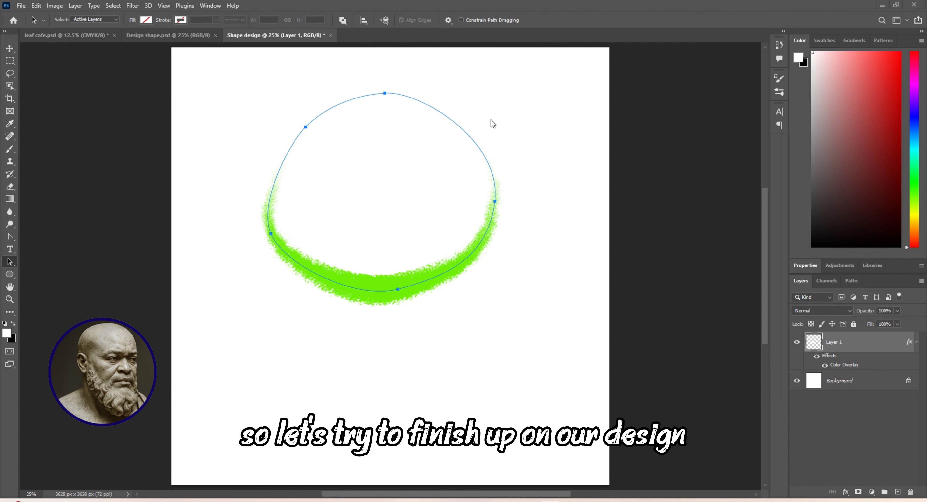
# - Duplicate Layer 1 within the same document, keeping the suggested name Layer 1 copy
pyautogui.rightClick(860, 346)
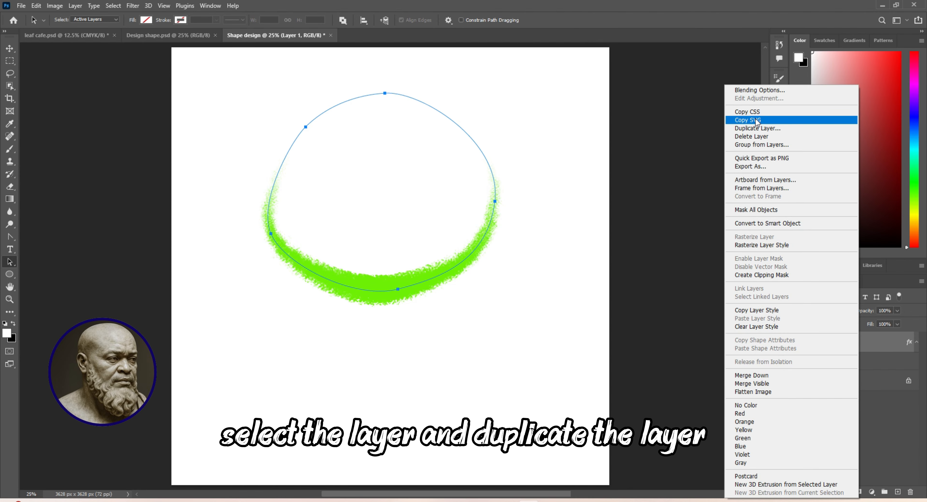
pyautogui.click(756, 128)
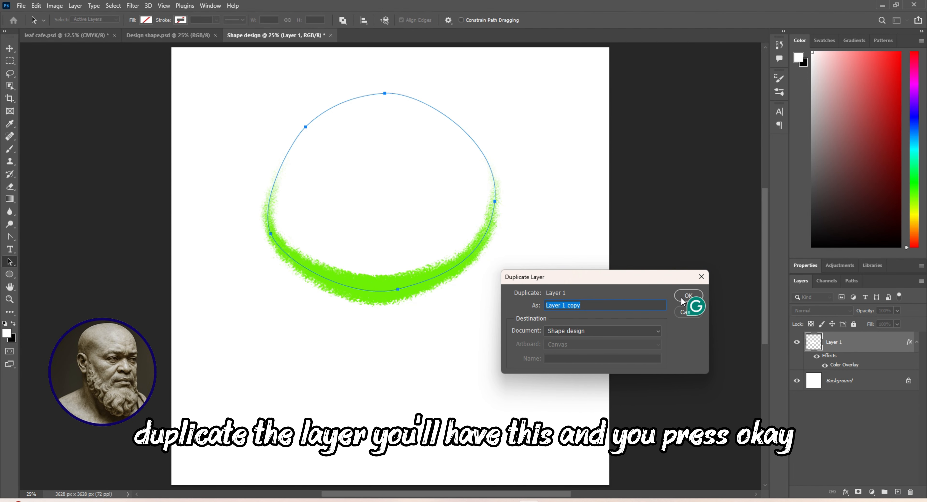
pyautogui.click(682, 297)
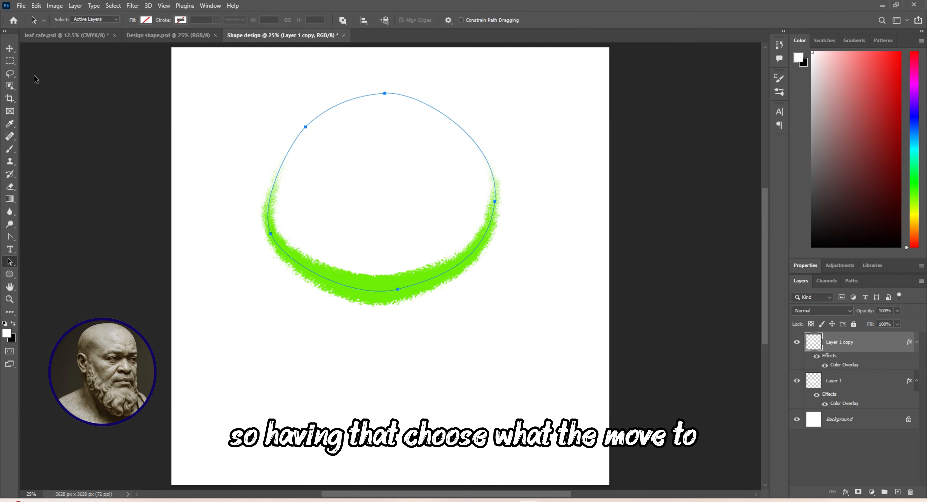
# - Rotate the duplicated stroke to about -167.4° and move it above the original so both arcs form a closed ring
pyautogui.click(9, 48)
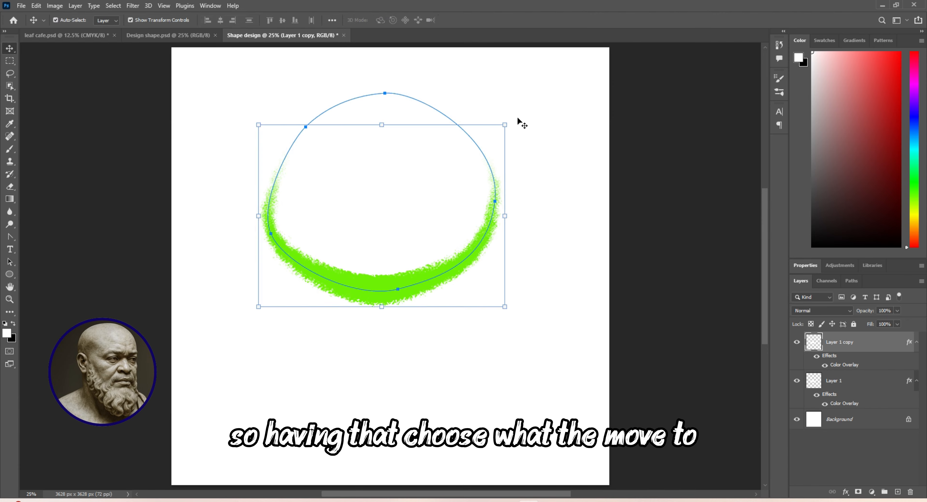
pyautogui.moveTo(509, 120); pyautogui.dragTo(245, 298)
pyautogui.moveTo(356, 144); pyautogui.dragTo(361, 101)
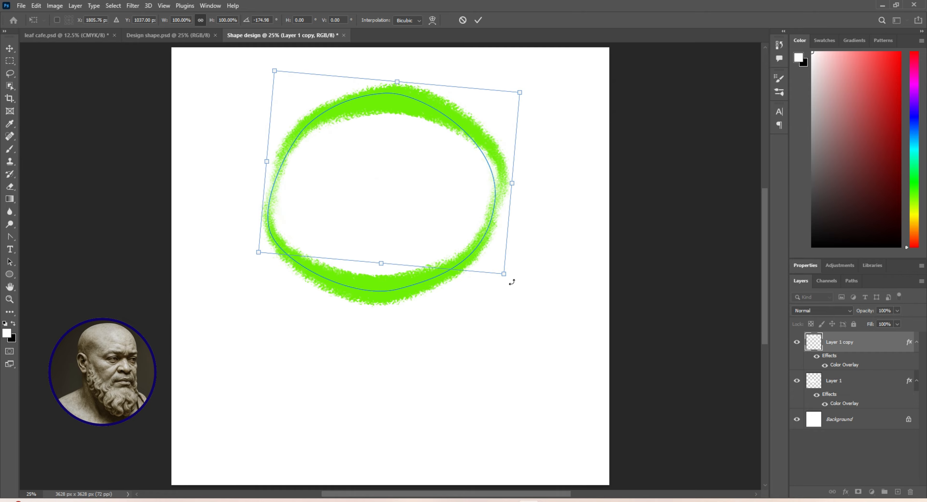
pyautogui.moveTo(512, 286); pyautogui.dragTo(497, 300)
pyautogui.moveTo(421, 130); pyautogui.dragTo(418, 109)
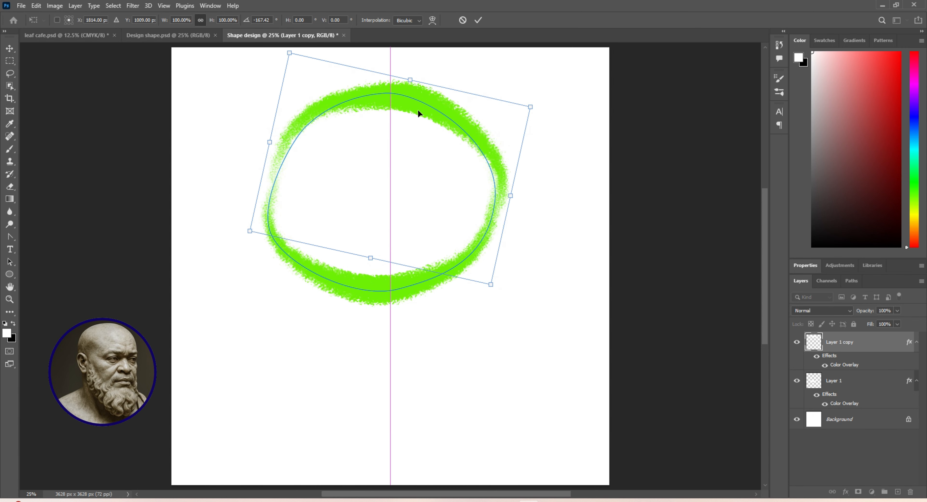
pyautogui.press('Return')
# - Change the Color Overlay of Layer 1 copy to a reddish pink (#f00558)
pyautogui.rightClick(846, 351)
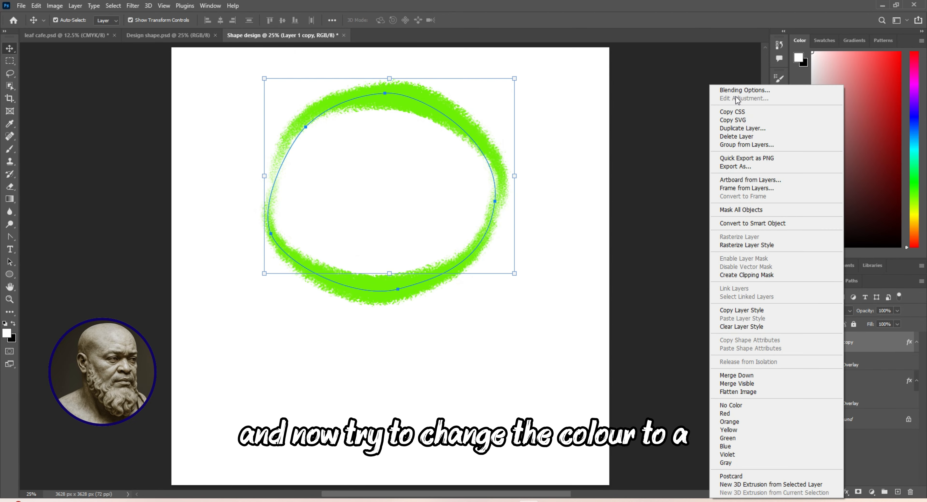
pyautogui.click(745, 92)
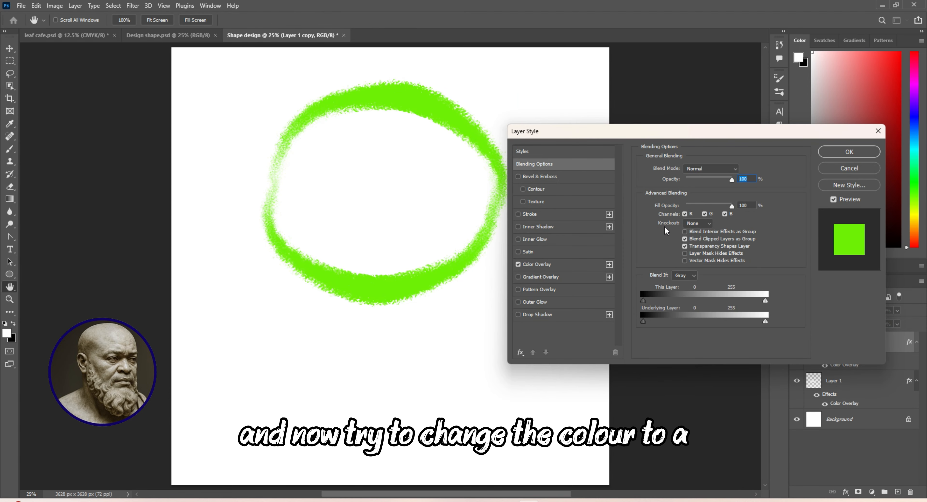
pyautogui.click(549, 266)
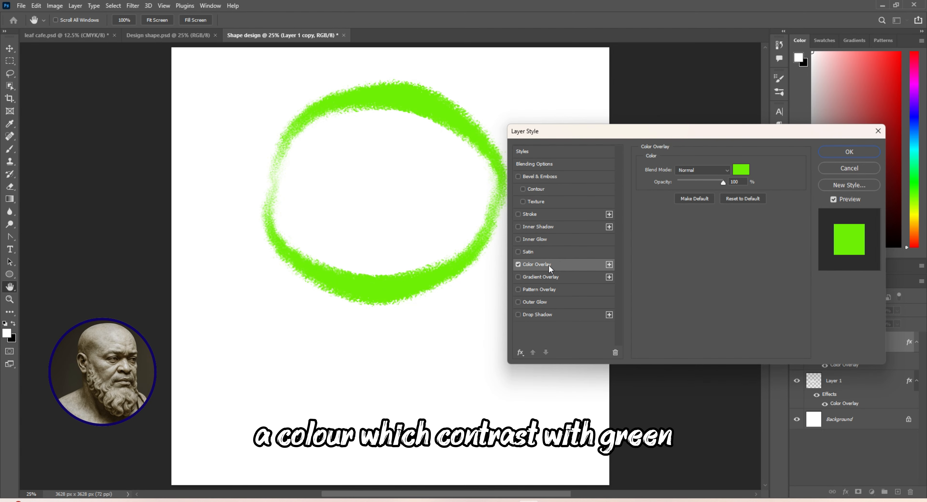
pyautogui.click(741, 169)
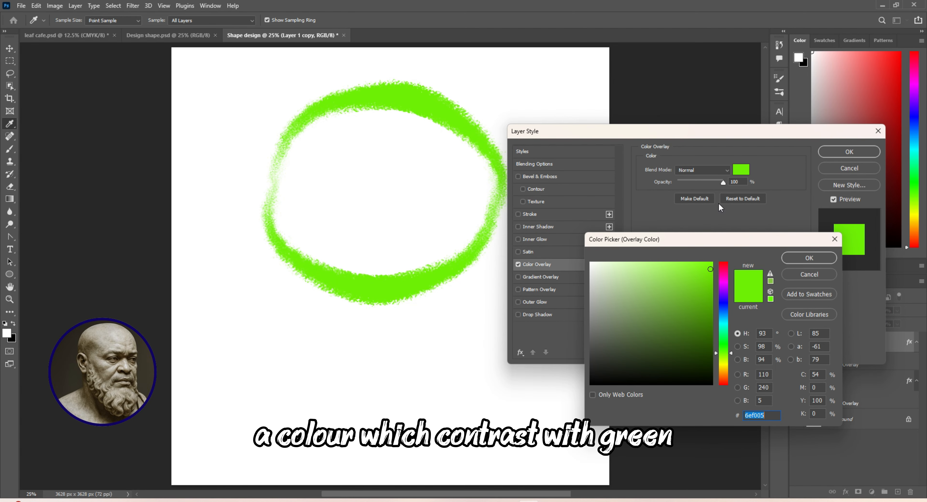
pyautogui.click(727, 278)
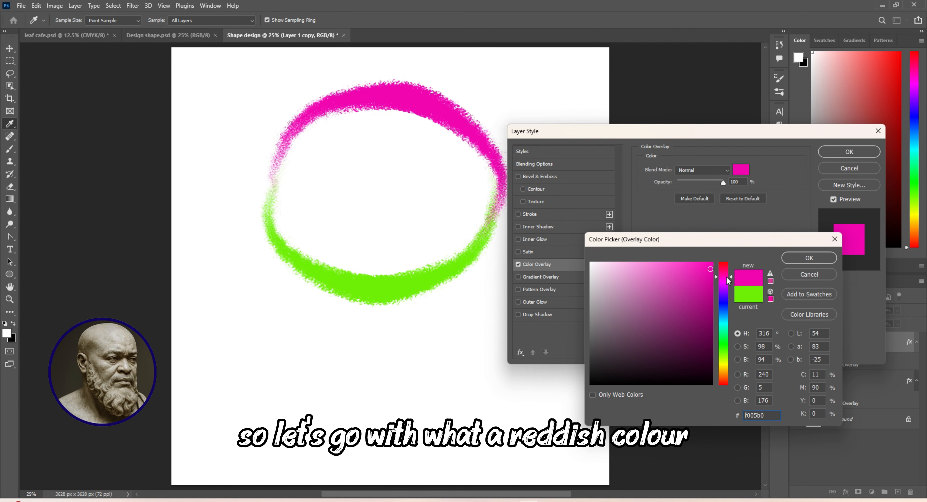
pyautogui.click(723, 272)
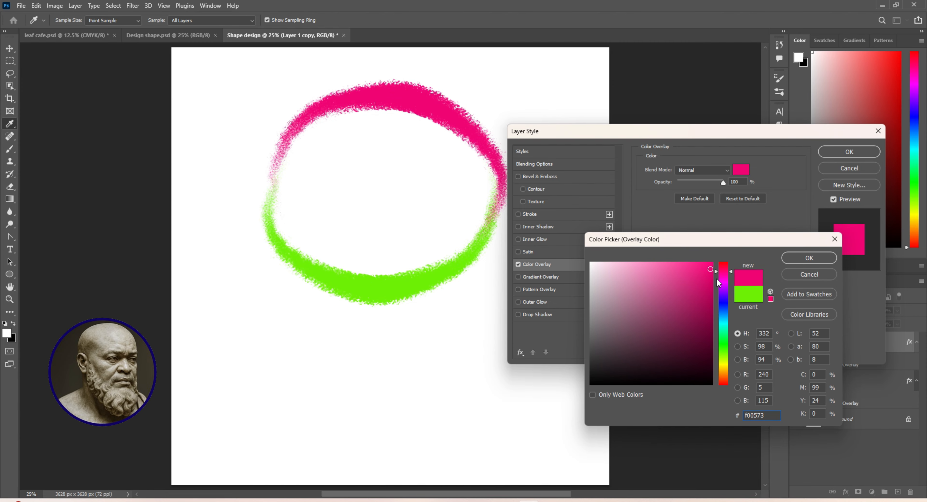
pyautogui.moveTo(729, 273); pyautogui.dragTo(730, 269)
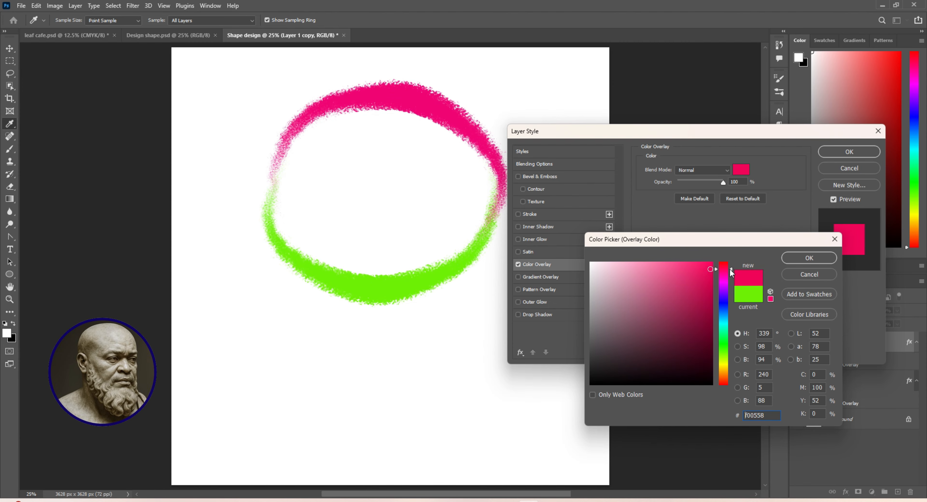
pyautogui.click(801, 257)
pyautogui.click(850, 152)
# - Move the pink arc slightly down and nudge it until its ends line up with the green arc, then deselect the layer
pyautogui.press('v')
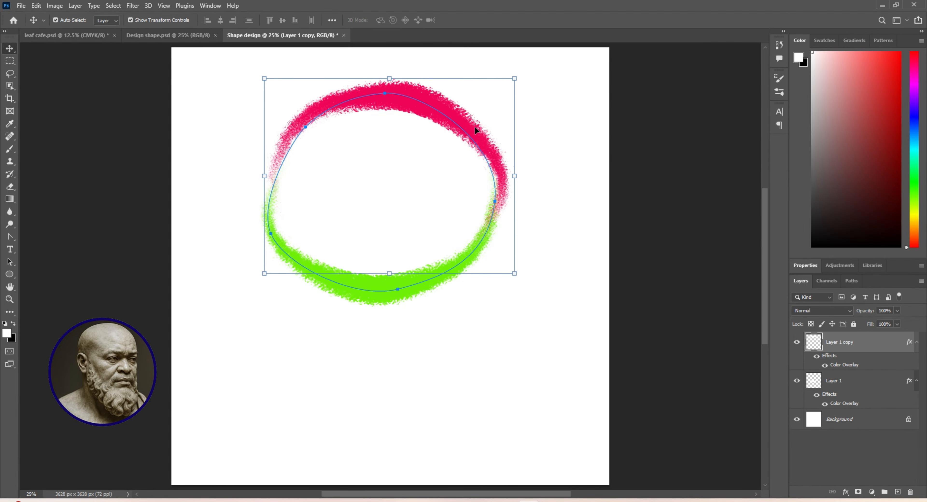
pyautogui.moveTo(475, 126)
pyautogui.mouseDown()
pyautogui.moveTo(481, 135)
pyautogui.moveTo(469, 142)
pyautogui.mouseUp()
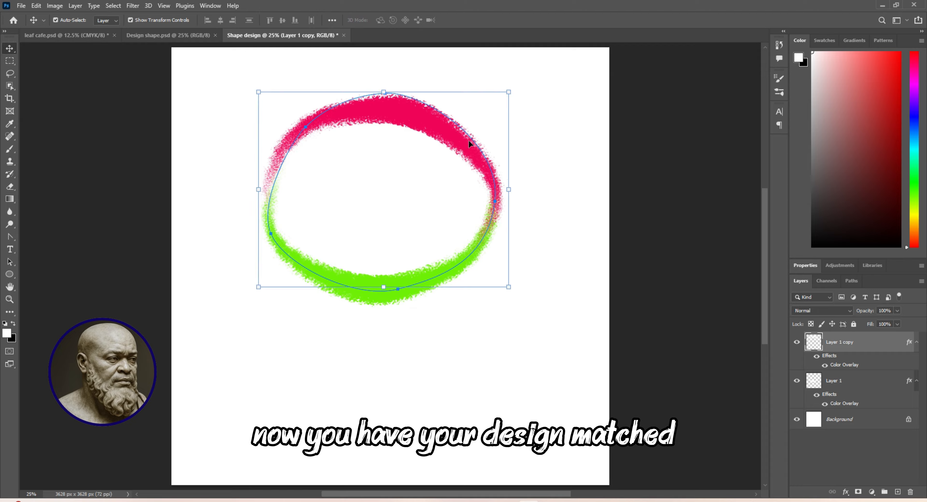
pyautogui.hotkey('shift', 'Right')
pyautogui.hotkey('shift', 'Right')
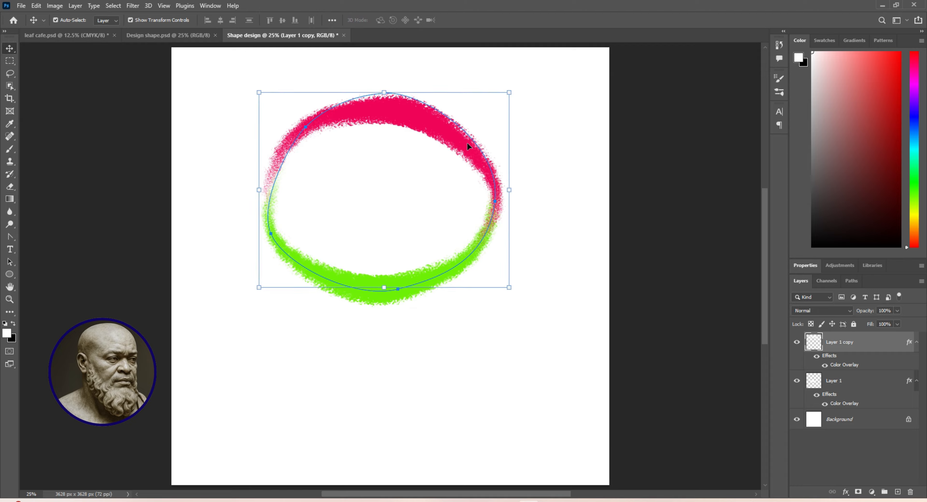
pyautogui.hotkey('shift', 'Right')
pyautogui.hotkey('shift', 'Down')
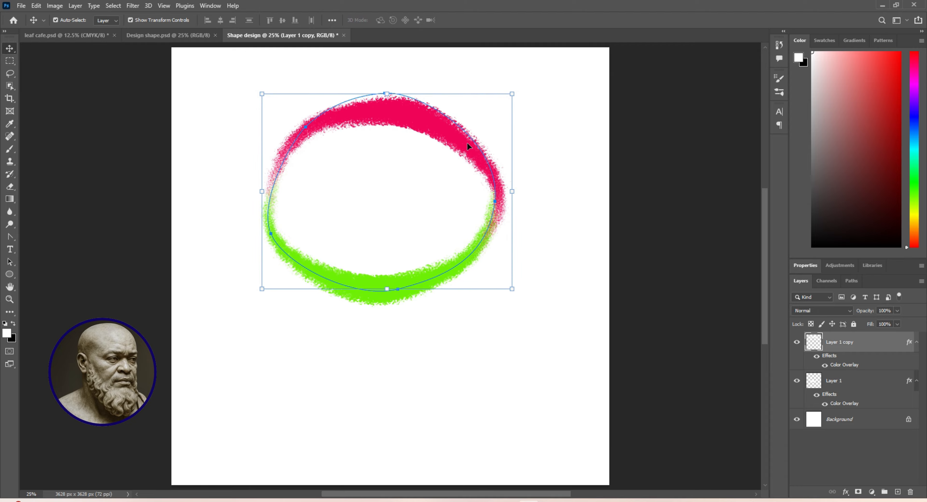
pyautogui.hotkey('shift', 'Left')
pyautogui.hotkey('shift', 'Down')
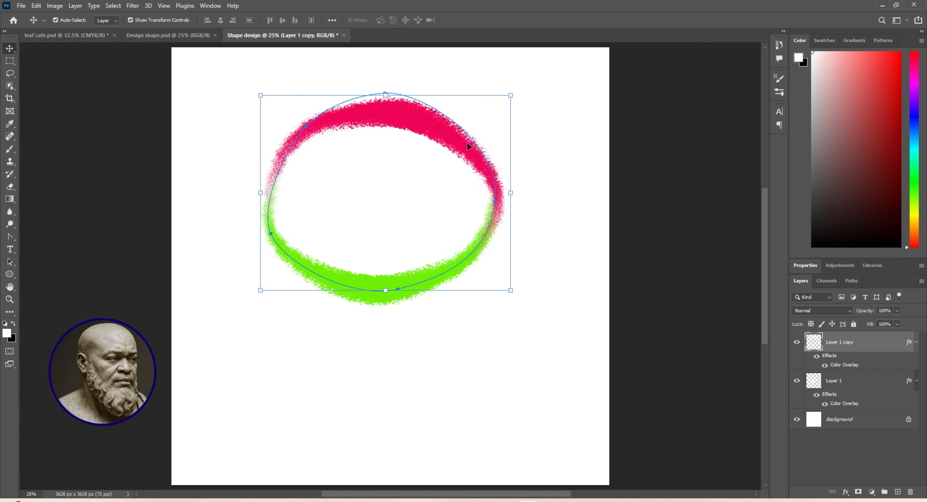
pyautogui.click(550, 202)
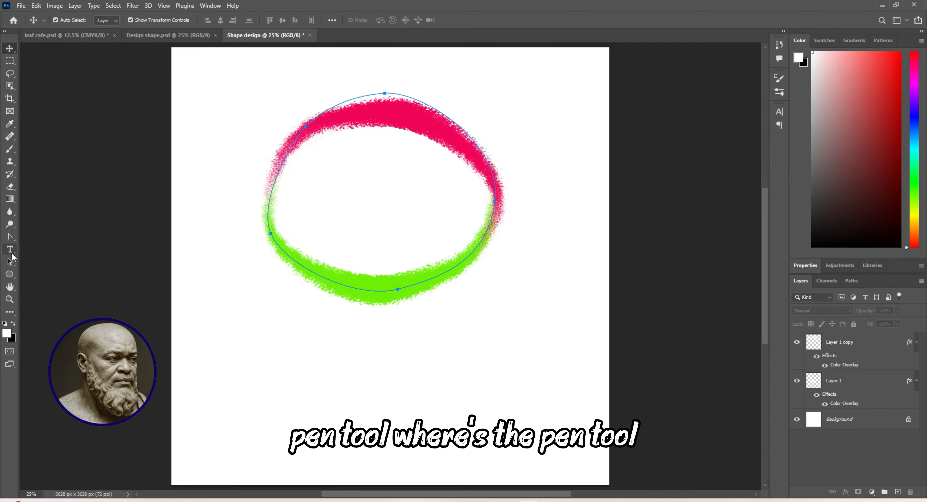
# - With the Pen tool in Shape mode, draw a closed six-point shape about 1760 × 1448 px along the ring and fill it with cyan
pyautogui.press('p')
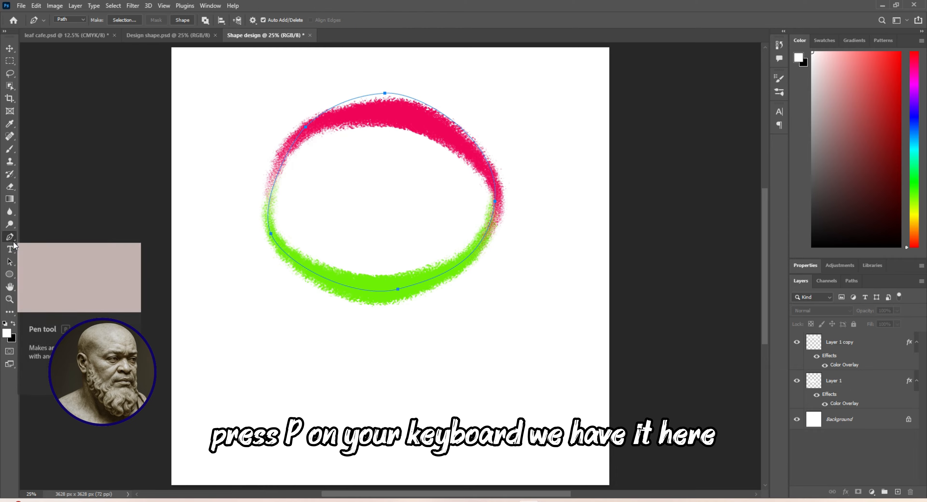
pyautogui.click(83, 19)
pyautogui.click(69, 27)
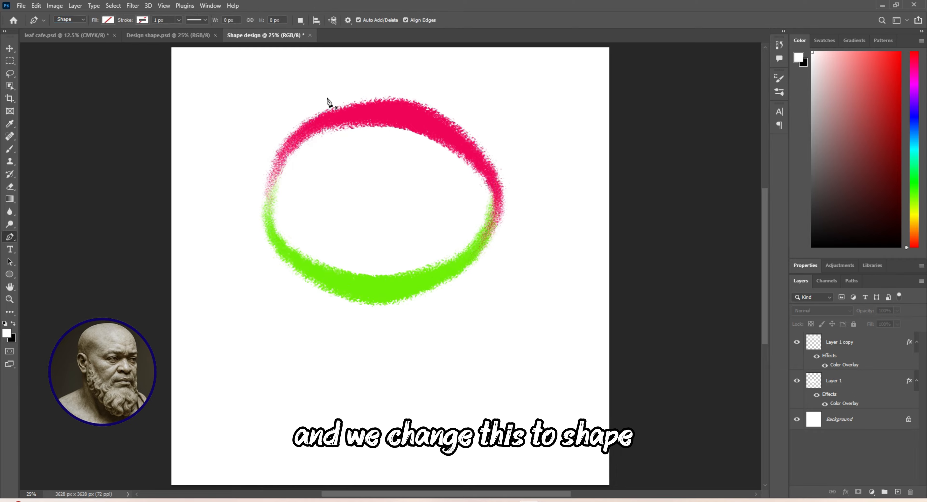
pyautogui.click(391, 119)
pyautogui.click(284, 153)
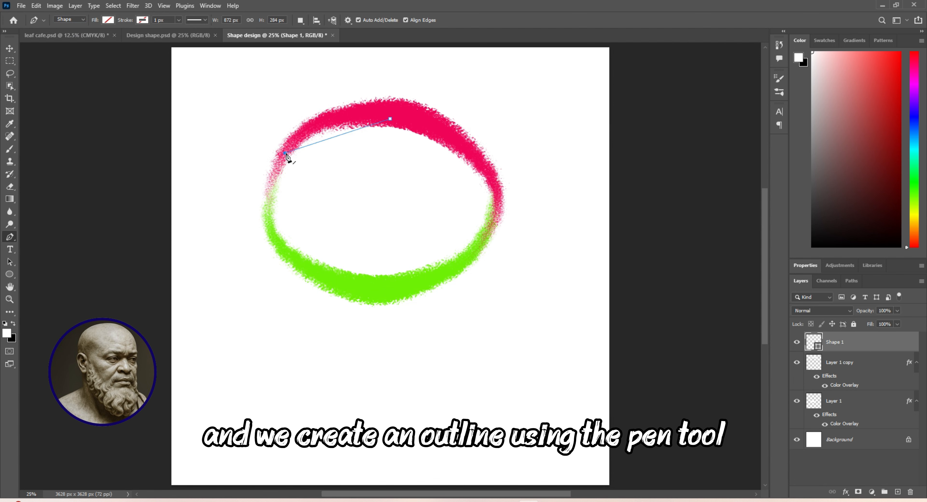
pyautogui.click(282, 250)
pyautogui.click(377, 293)
pyautogui.click(471, 253)
pyautogui.click(495, 179)
pyautogui.click(391, 119)
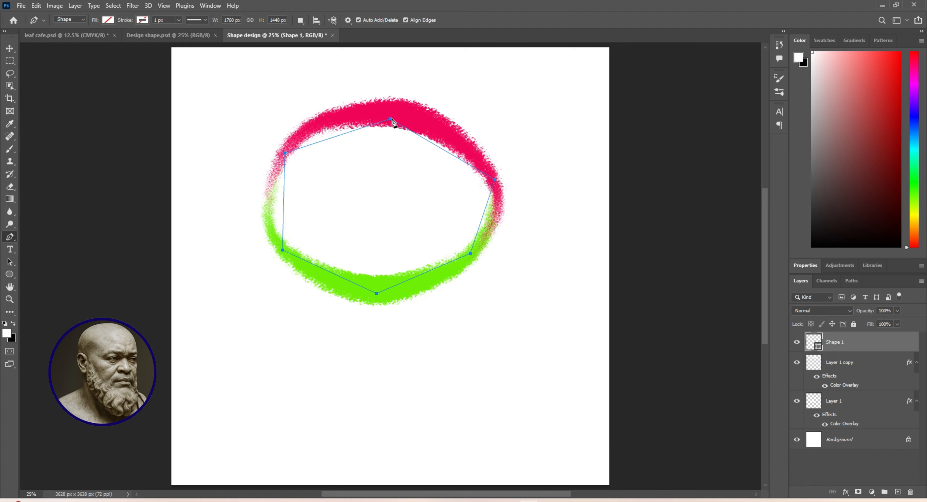
pyautogui.click(108, 19)
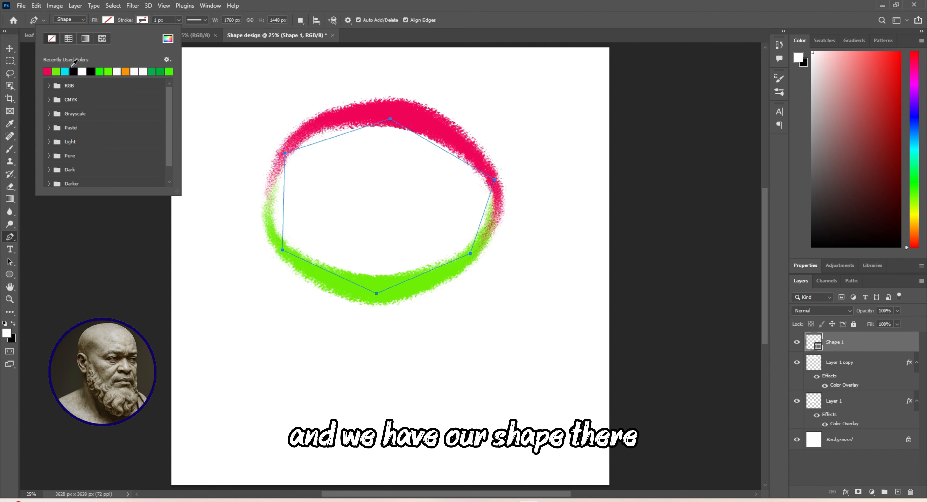
pyautogui.click(64, 71)
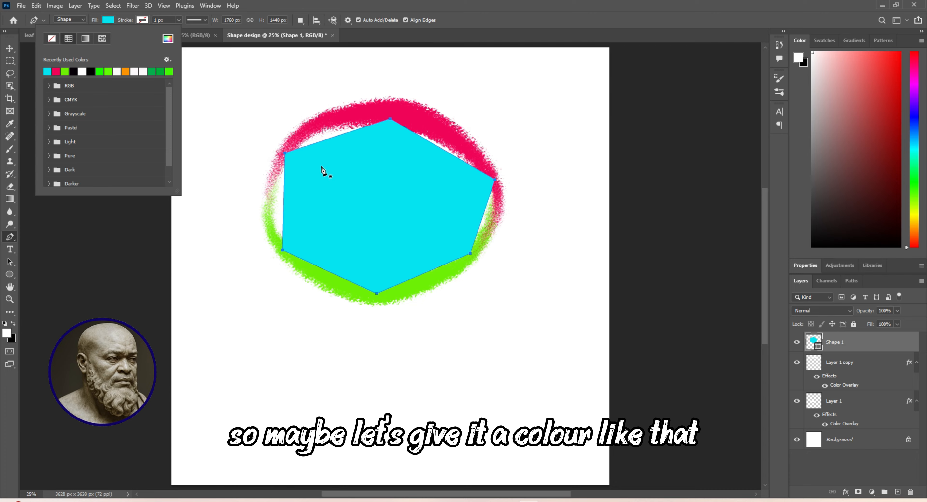
# - Round all six corners of the cyan shape with the Convert Point tool so its outline follows the brush-stroke ring
pyautogui.click(14, 266)
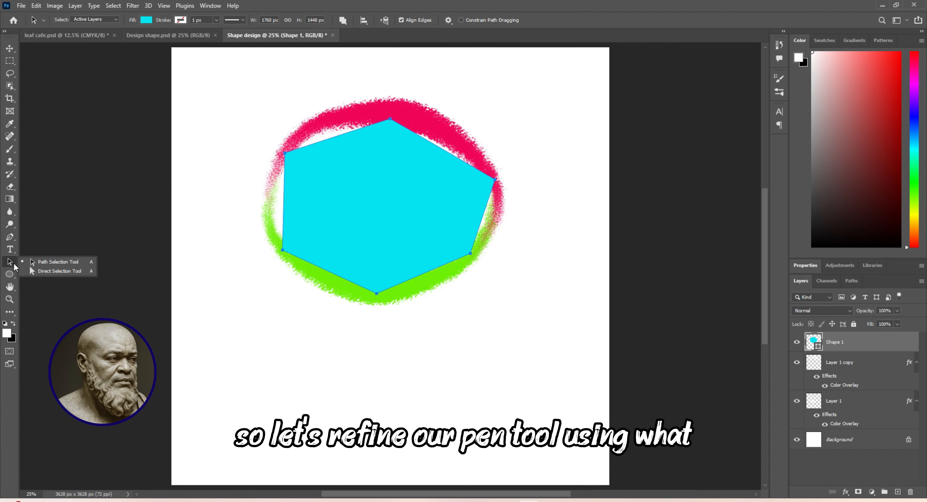
pyautogui.click(15, 241)
pyautogui.rightClick(15, 242)
pyautogui.click(44, 283)
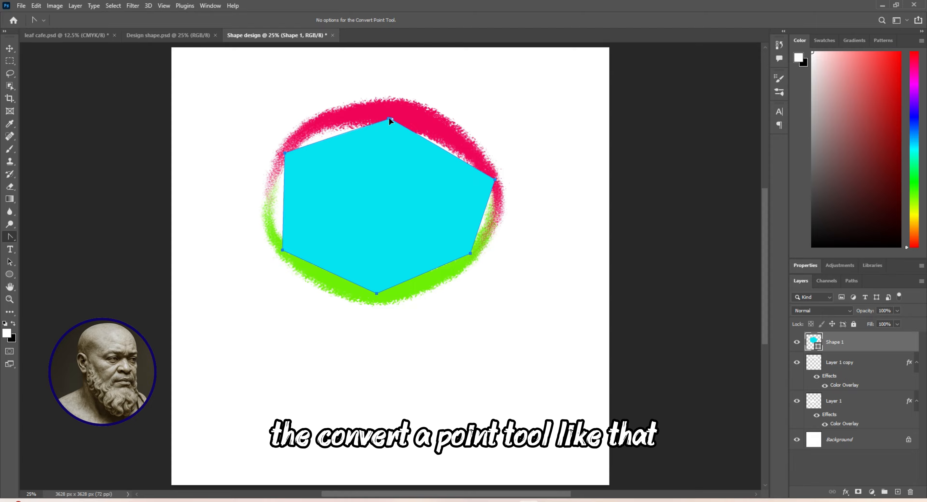
pyautogui.moveTo(390, 120); pyautogui.dragTo(369, 120)
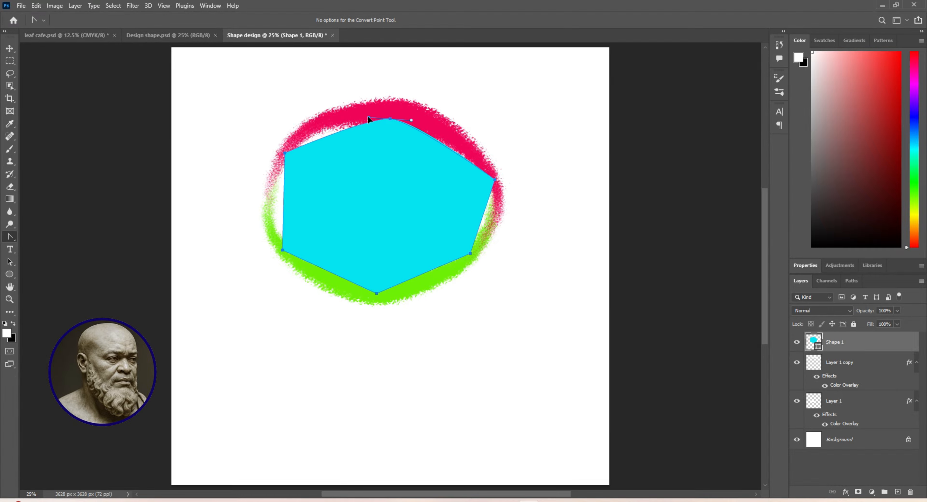
pyautogui.moveTo(284, 153)
pyautogui.mouseDown()
pyautogui.moveTo(286, 140)
pyautogui.moveTo(267, 152)
pyautogui.moveTo(276, 164)
pyautogui.mouseUp()
pyautogui.moveTo(283, 250); pyautogui.dragTo(293, 260)
pyautogui.moveTo(377, 294); pyautogui.dragTo(404, 290)
pyautogui.moveTo(471, 253); pyautogui.dragTo(495, 230)
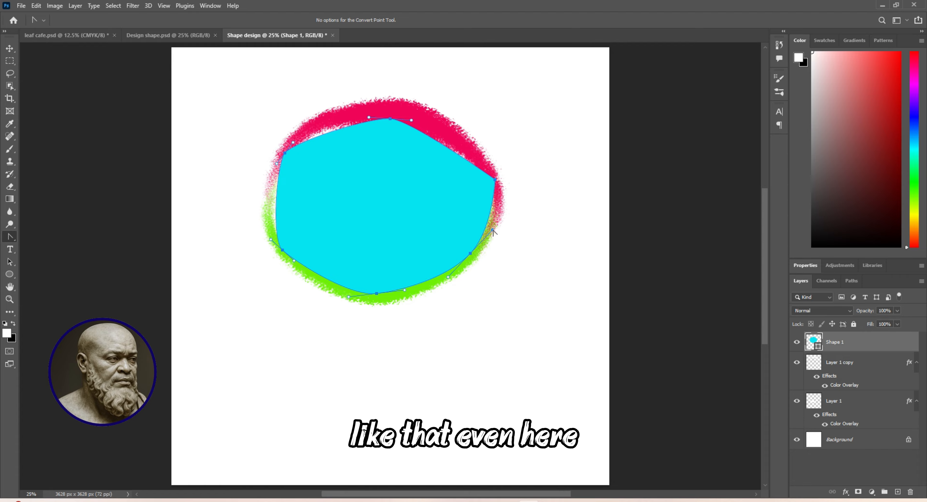
pyautogui.moveTo(495, 180); pyautogui.dragTo(485, 164)
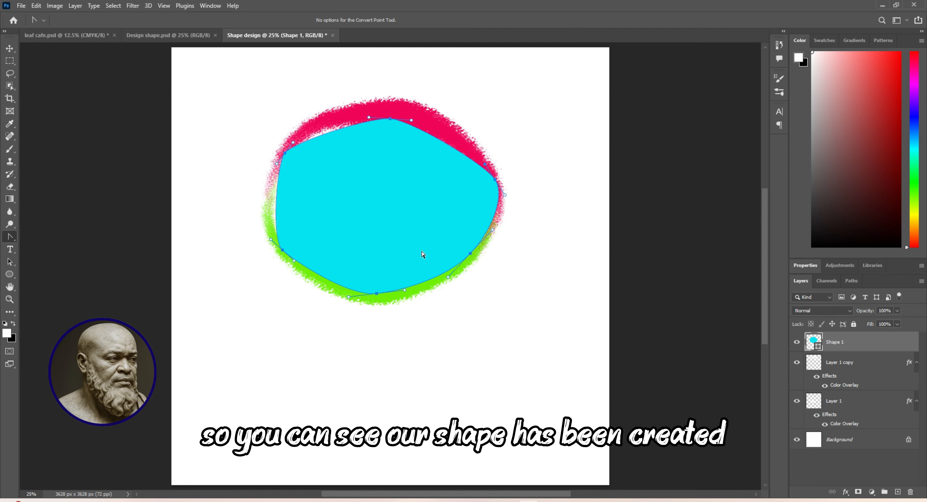
# - Reposition the cyan shape's anchor points with the Direct Selection tool so its edges sit within the pink and green arcs
pyautogui.moveTo(10, 262); pyautogui.dragTo(30, 269)
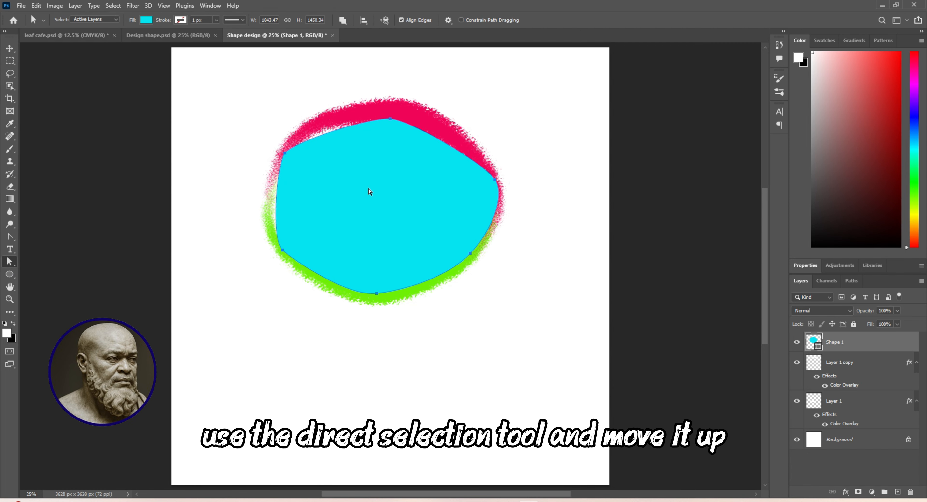
pyautogui.moveTo(393, 123); pyautogui.dragTo(391, 114)
pyautogui.moveTo(377, 285); pyautogui.dragTo(378, 291)
pyautogui.moveTo(283, 242); pyautogui.dragTo(275, 235)
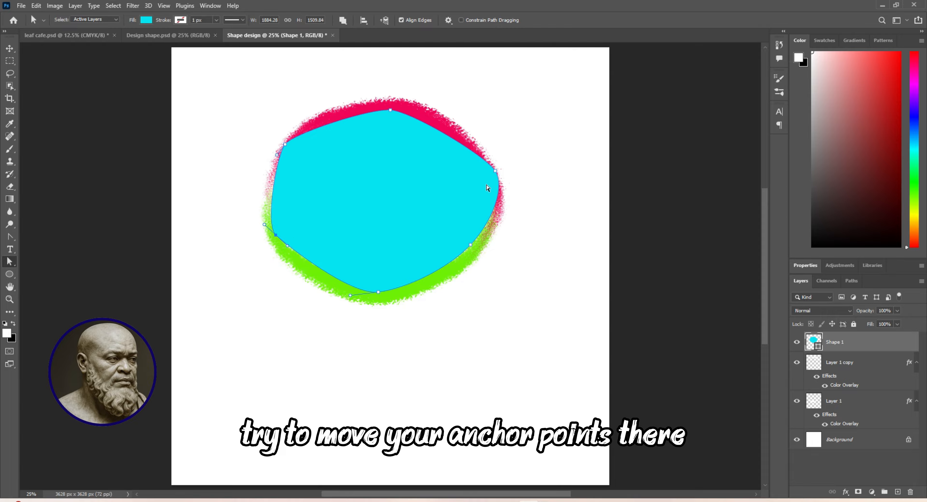
pyautogui.moveTo(491, 172); pyautogui.dragTo(494, 176)
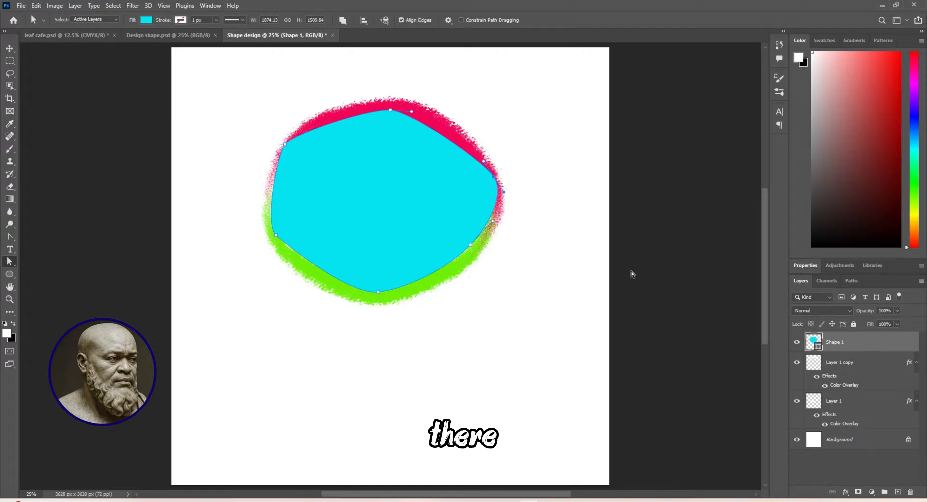
# - Reduce Shape 1's opacity to 39% while refining its anchor points and handles against the ring, and restore the opacity to 100%
pyautogui.click(897, 310)
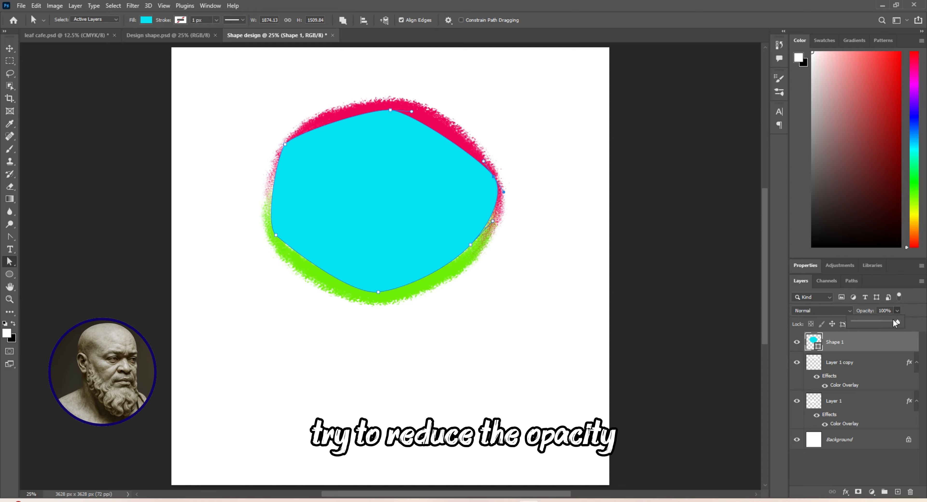
pyautogui.moveTo(890, 323); pyautogui.dragTo(870, 326)
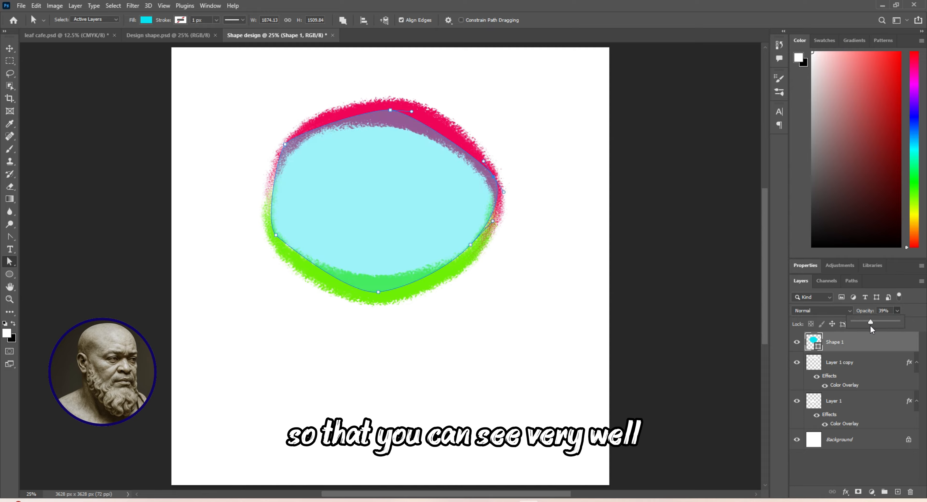
pyautogui.moveTo(503, 195); pyautogui.dragTo(500, 196)
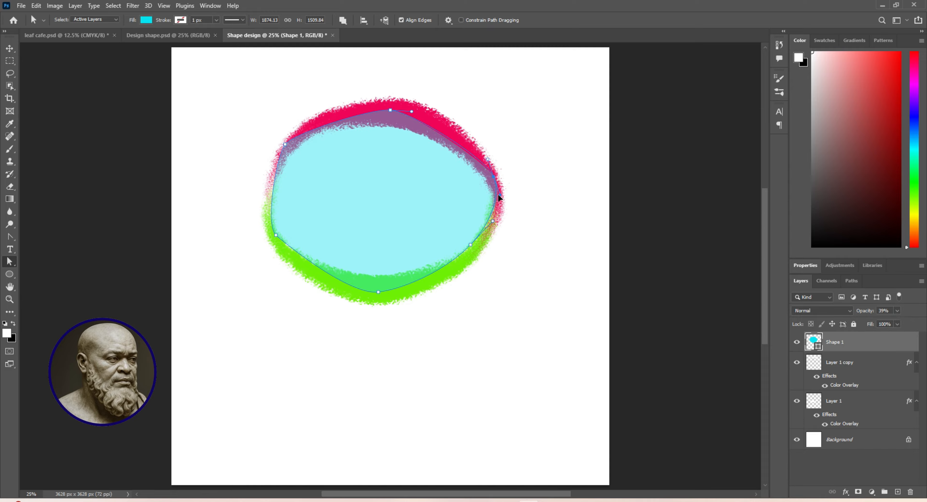
pyautogui.click(470, 246)
pyautogui.moveTo(471, 245); pyautogui.dragTo(474, 249)
pyautogui.click(276, 236)
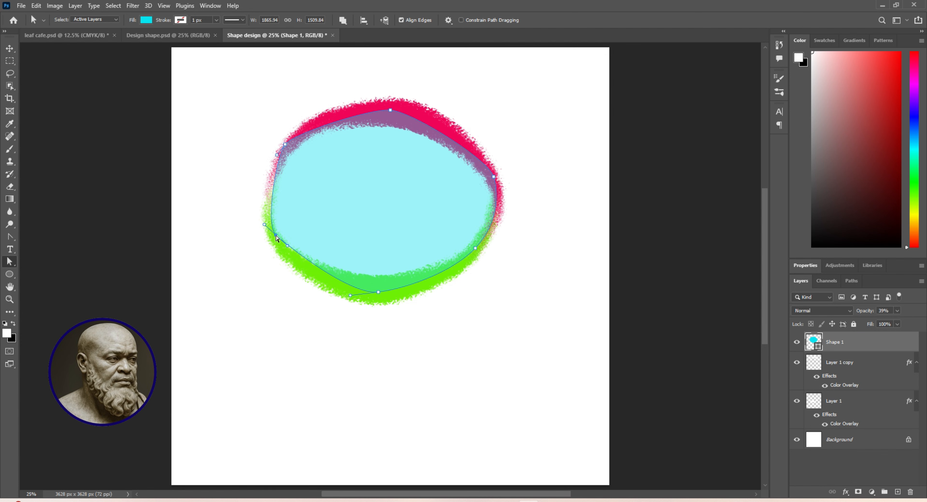
pyautogui.moveTo(288, 246); pyautogui.dragTo(287, 250)
pyautogui.click(285, 145)
pyautogui.moveTo(285, 146); pyautogui.dragTo(315, 122)
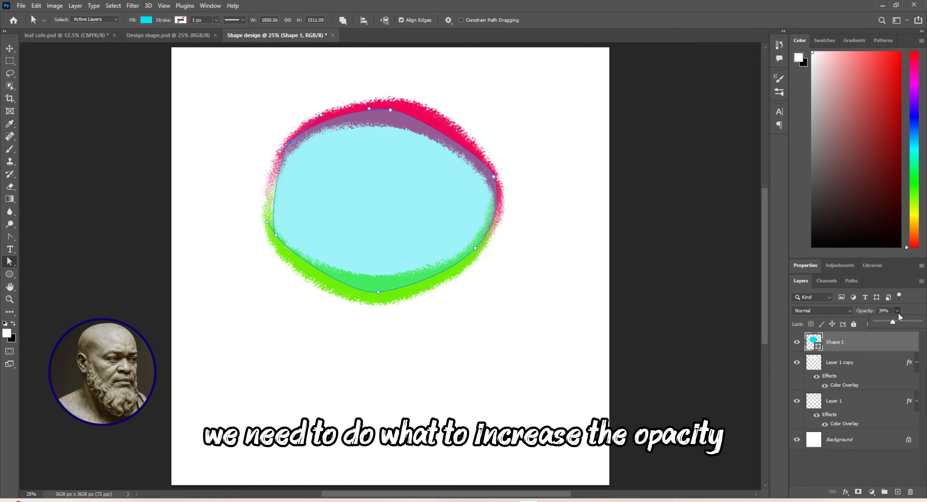
pyautogui.moveTo(893, 322); pyautogui.dragTo(926, 324)
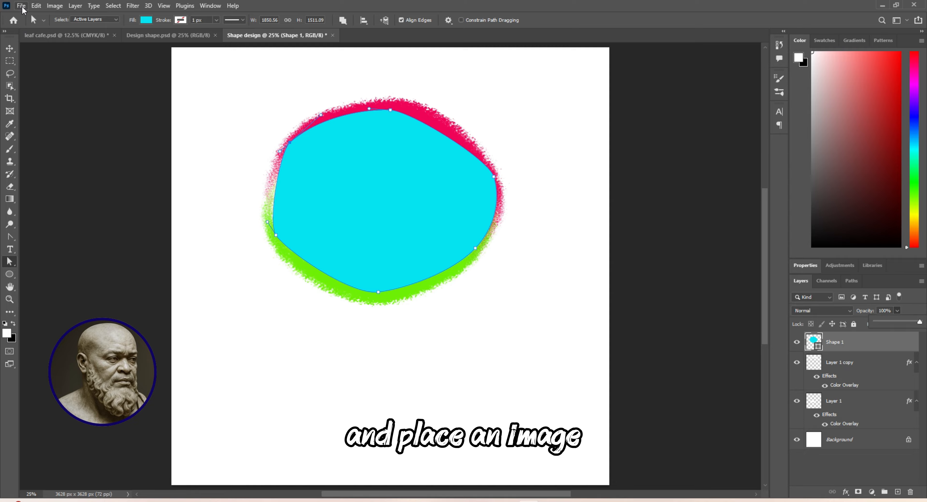
# - Place the coffee 1 image from the COFFEE LEAF MENU folder into the document as an embedded file
pyautogui.click(22, 6)
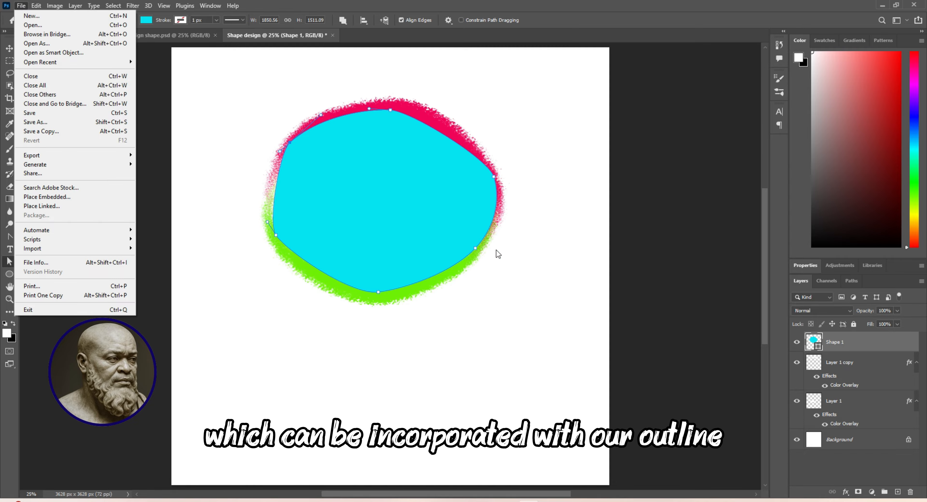
pyautogui.click(53, 196)
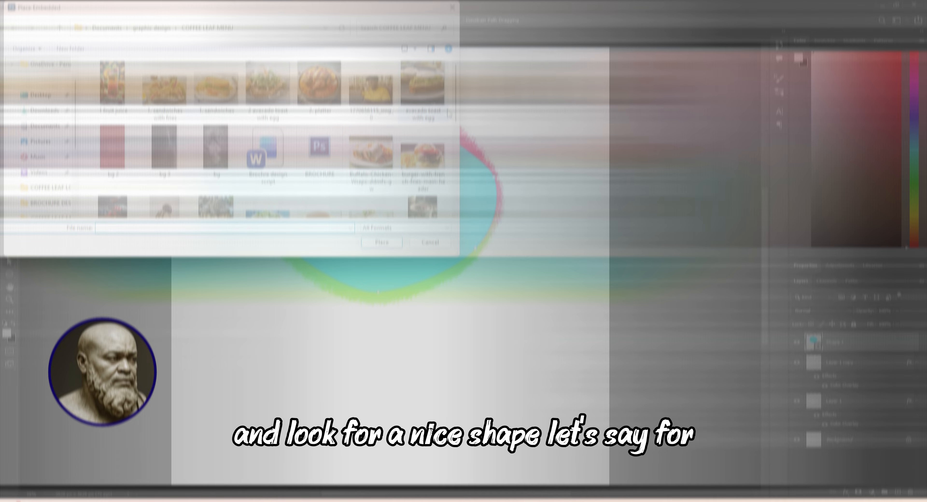
pyautogui.scroll(-3, 449, 114)
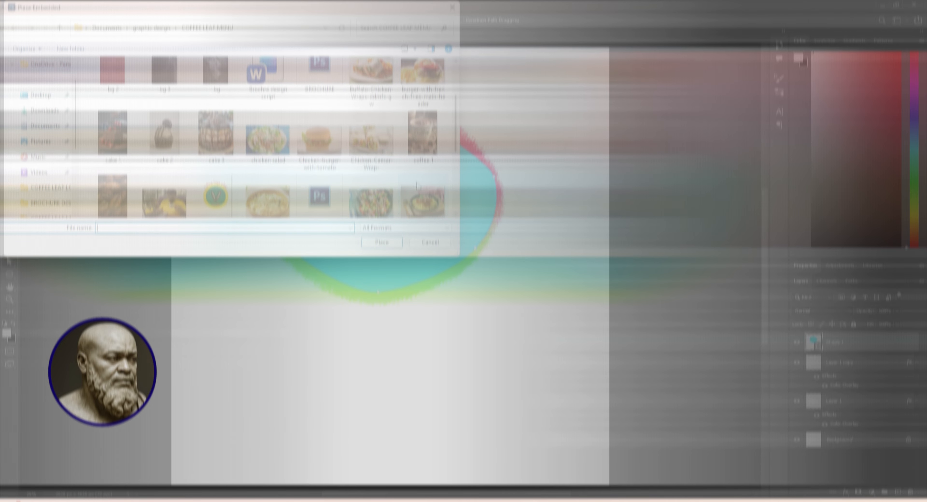
pyautogui.click(420, 144)
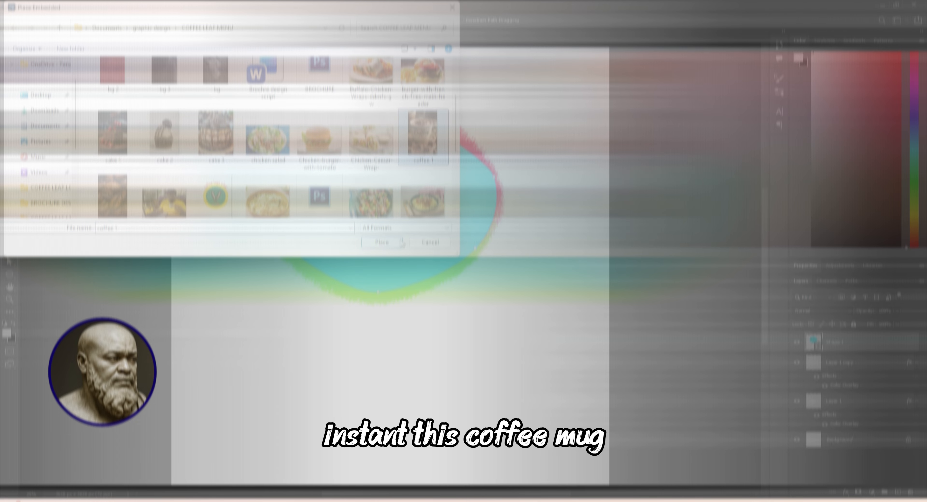
pyautogui.click(382, 242)
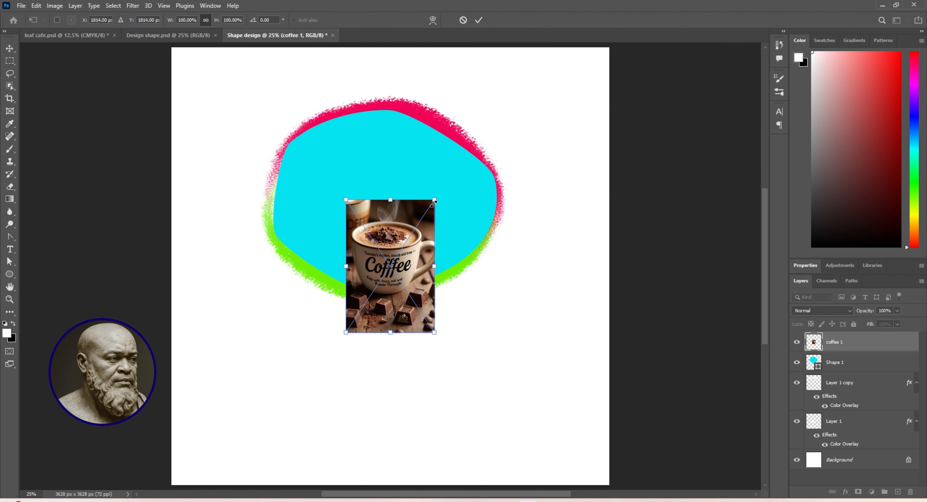
# - Enlarge the coffee image proportionally and position it so it fully covers the cyan shape, and commit the placement
pyautogui.moveTo(434, 198); pyautogui.dragTo(463, 153)
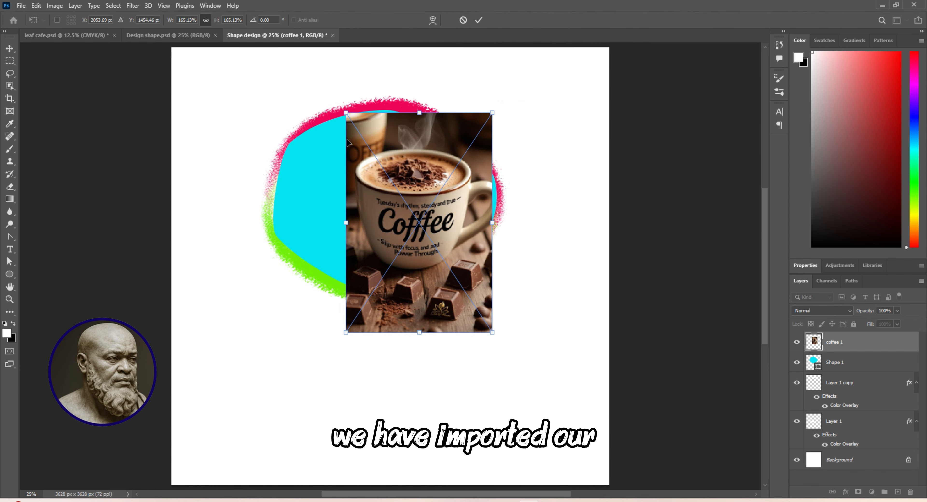
pyautogui.moveTo(346, 113); pyautogui.dragTo(251, 91)
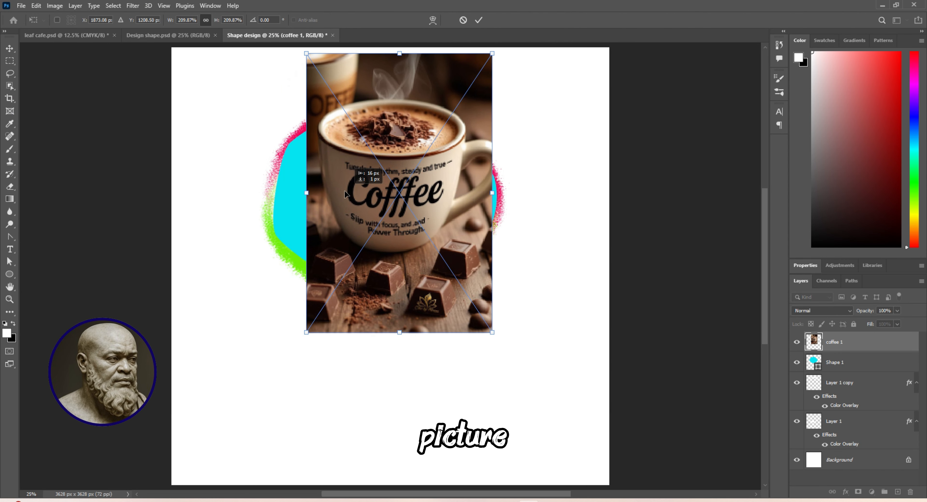
pyautogui.moveTo(399, 303); pyautogui.dragTo(371, 311)
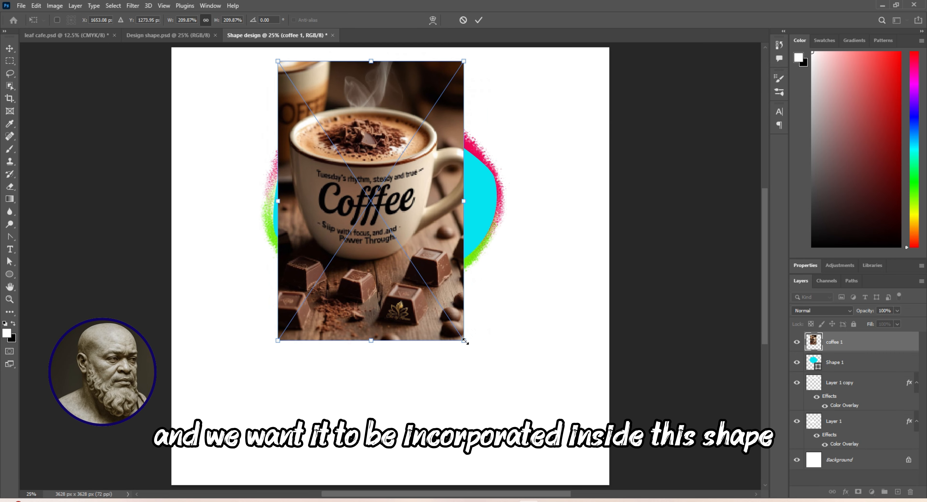
pyautogui.moveTo(463, 341); pyautogui.dragTo(526, 377)
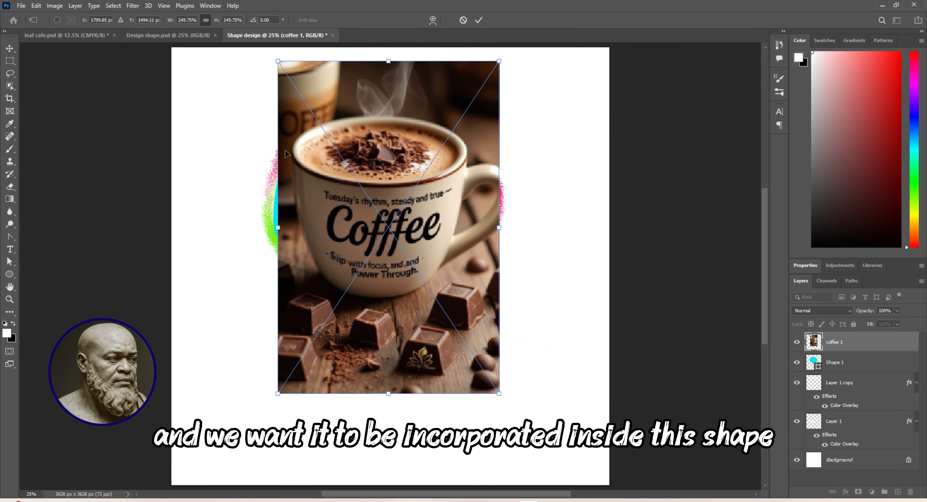
pyautogui.moveTo(279, 58); pyautogui.dragTo(268, 46)
pyautogui.press('Return')
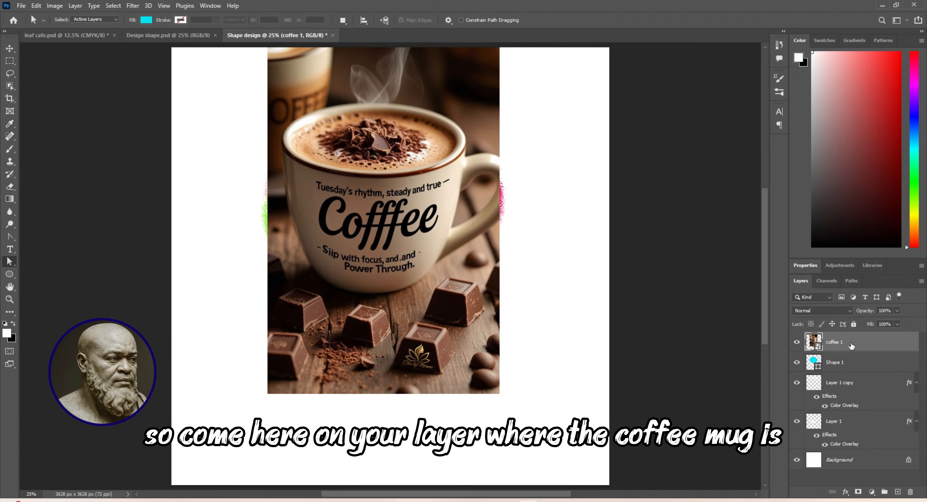
# - Clip the coffee 1 layer to Shape 1 and move Layer 1 copy and Layer 1 above it in the layer stack
pyautogui.rightClick(851, 344)
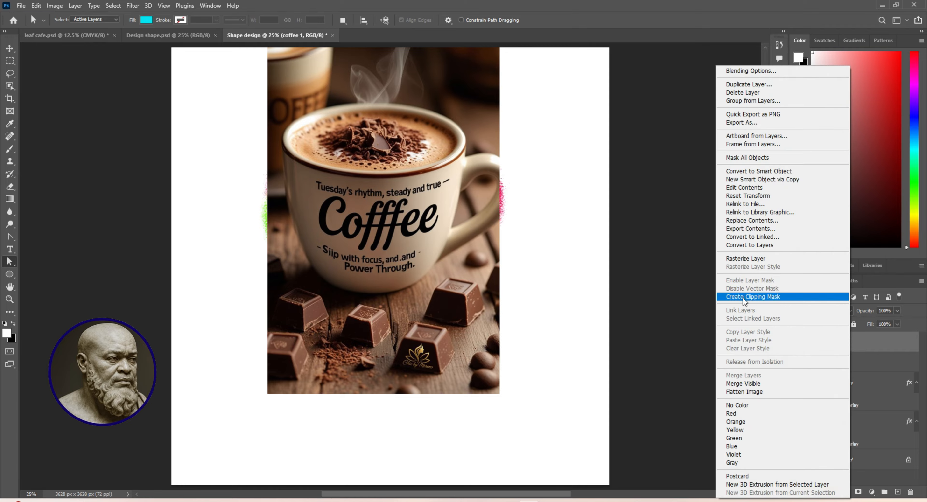
pyautogui.click(770, 297)
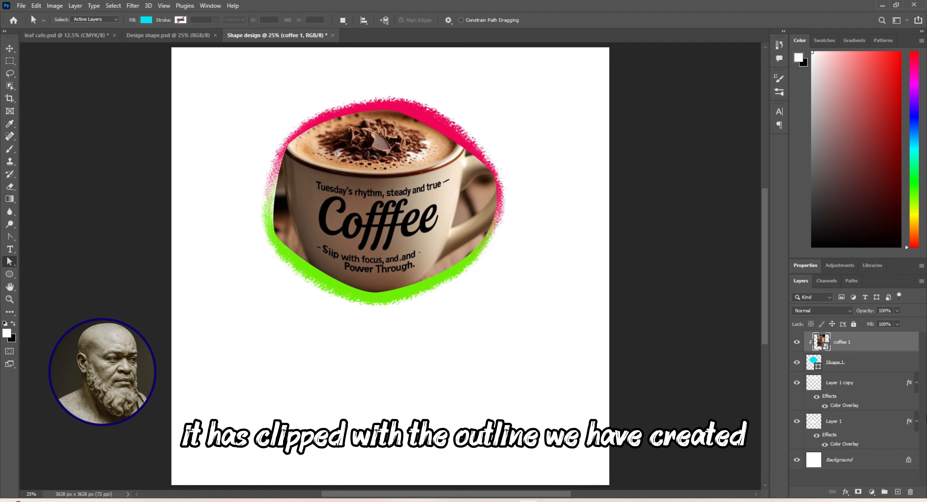
pyautogui.click(842, 362)
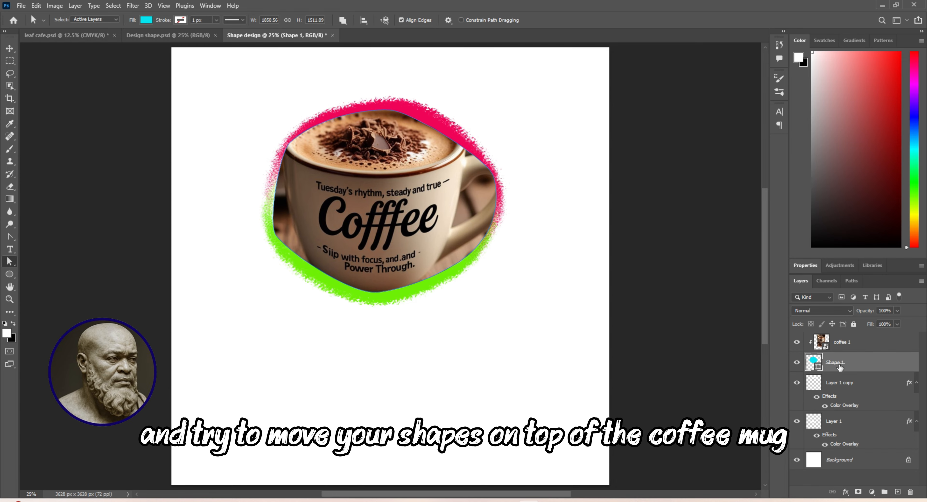
pyautogui.moveTo(839, 384); pyautogui.dragTo(837, 334)
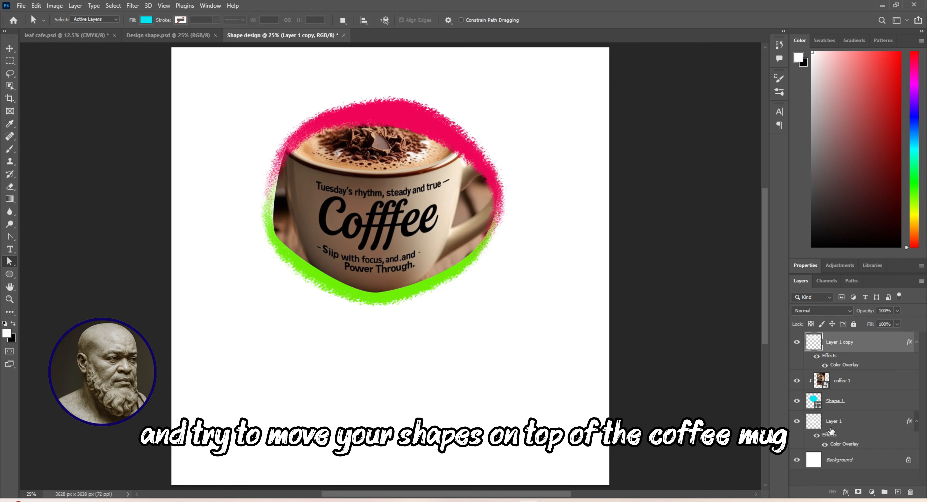
pyautogui.moveTo(832, 424); pyautogui.dragTo(832, 341)
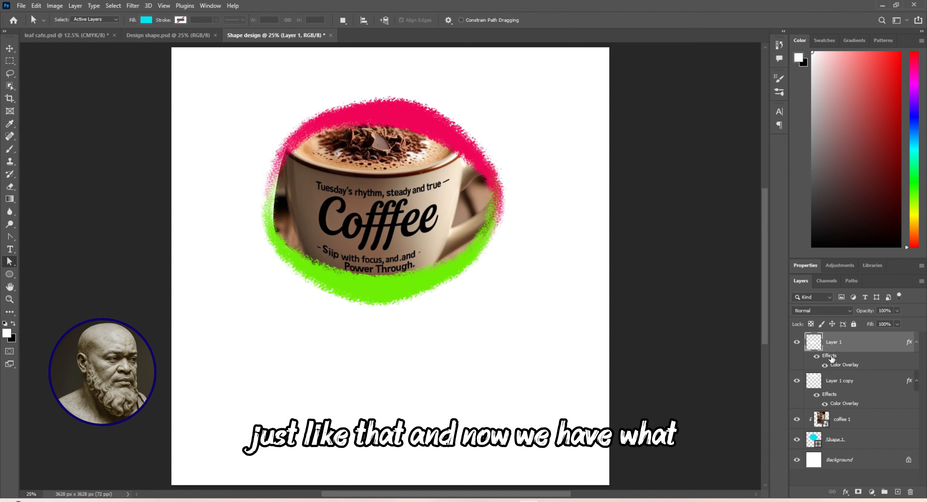
# - Move the clipped coffee image down and enlarge it slightly so the cup's rim shows inside the frame, then deselect it
pyautogui.click(845, 420)
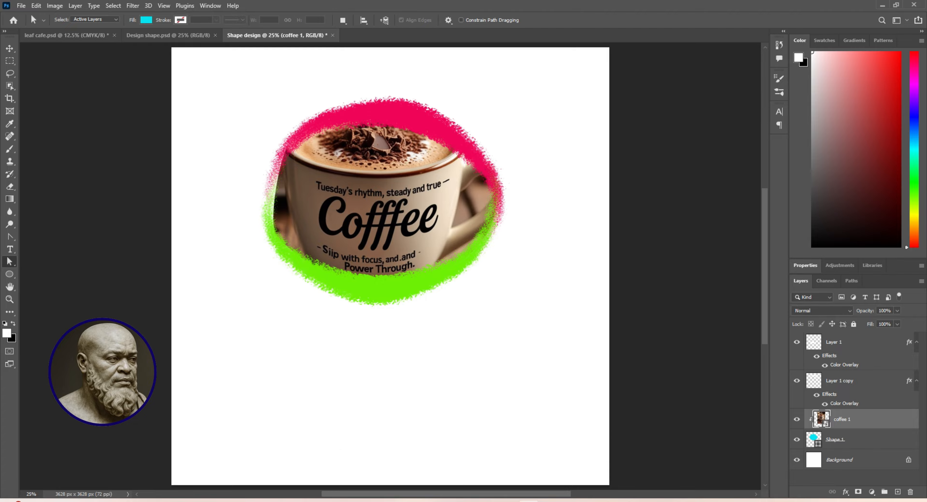
pyautogui.press('v')
pyautogui.moveTo(382, 219); pyautogui.dragTo(395, 248)
pyautogui.hotkey('ctrl', 't')
pyautogui.click(712, 336)
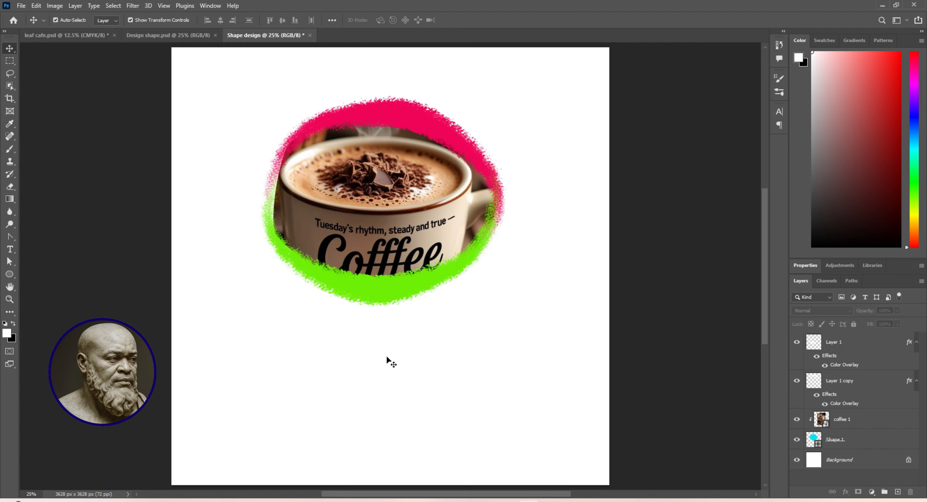
# - Identify the green stroke's layer by toggling the ring layers' visibility, and add a drop shadow to Layer 1
pyautogui.click(842, 383)
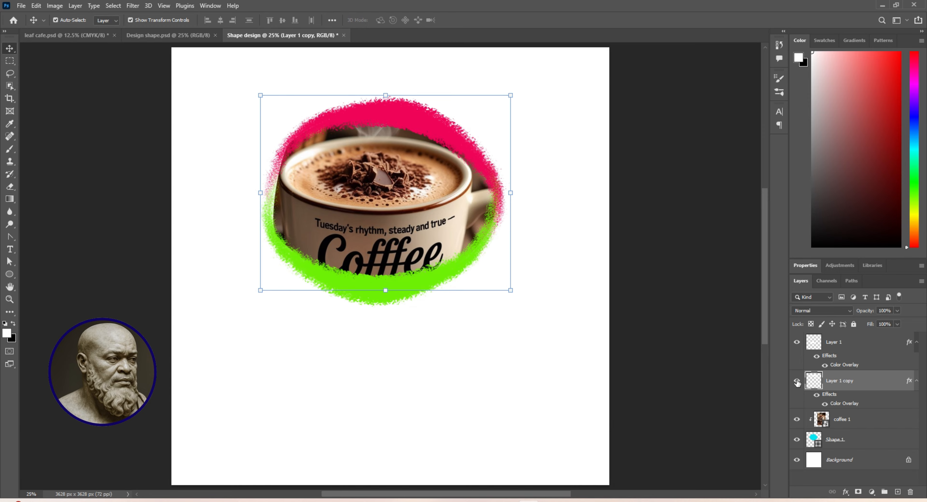
pyautogui.click(796, 380)
pyautogui.click(796, 380)
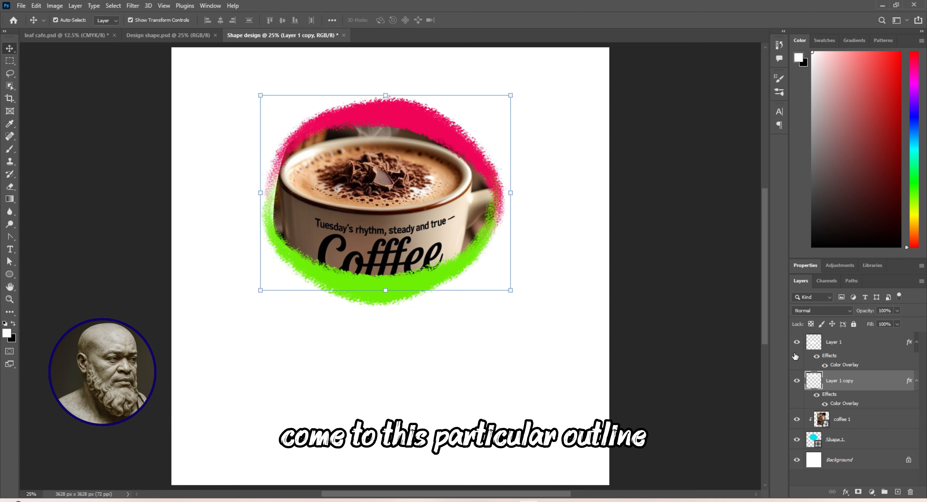
pyautogui.click(797, 342)
pyautogui.click(797, 341)
pyautogui.click(817, 342)
pyautogui.rightClick(833, 342)
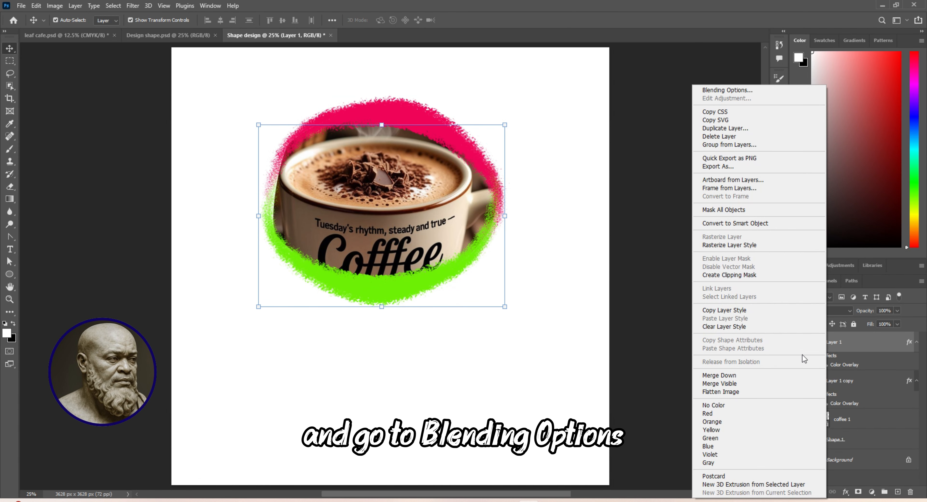
pyautogui.click(736, 87)
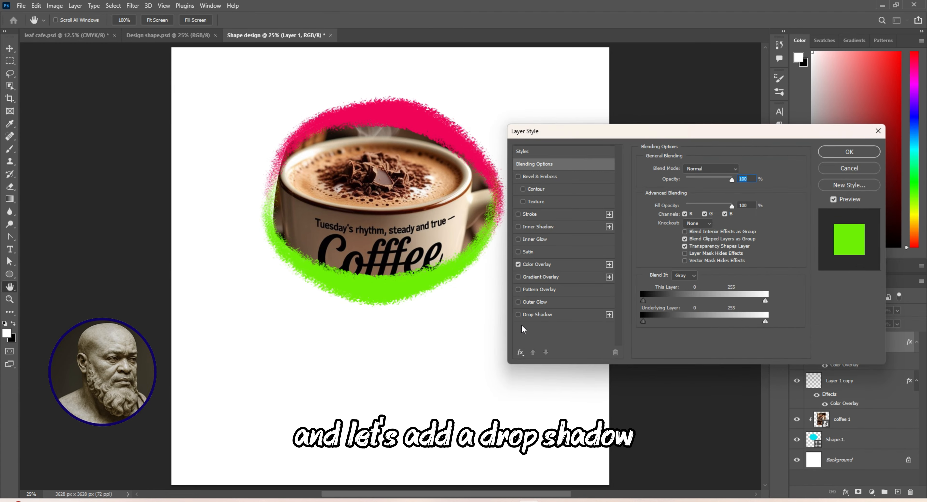
pyautogui.click(519, 315)
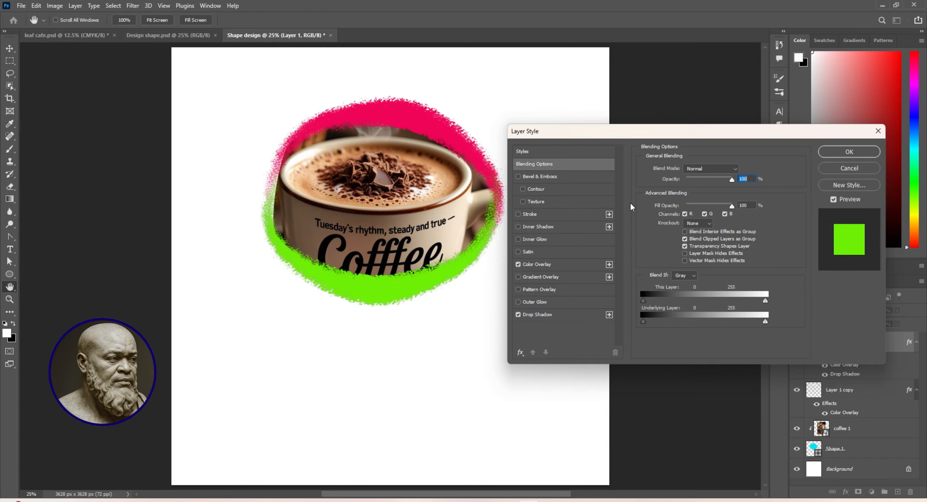
# - Set Layer 1's drop shadow opacity to 77% and its angle to 180°
pyautogui.click(577, 315)
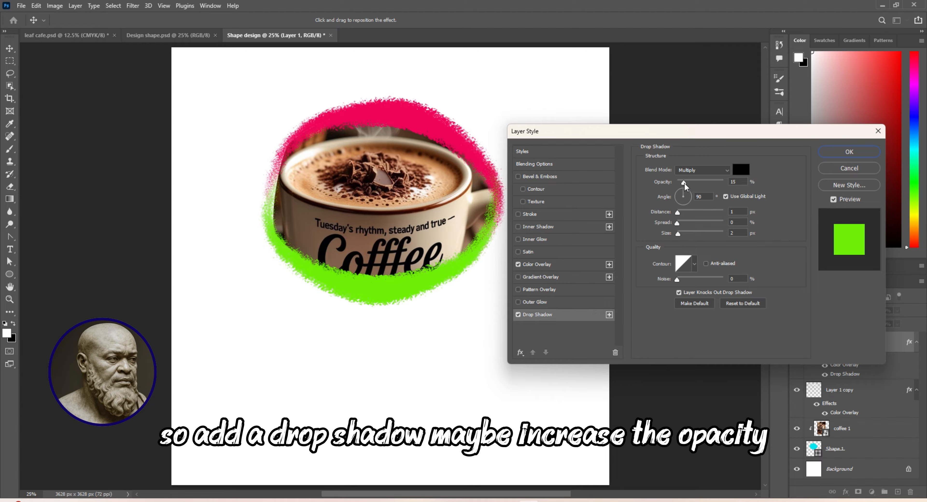
pyautogui.click(684, 183)
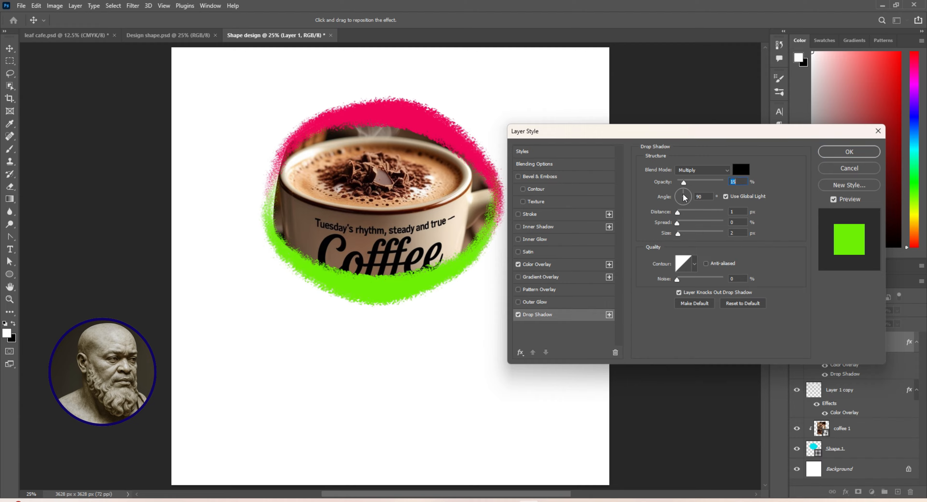
pyautogui.moveTo(686, 183); pyautogui.dragTo(704, 183)
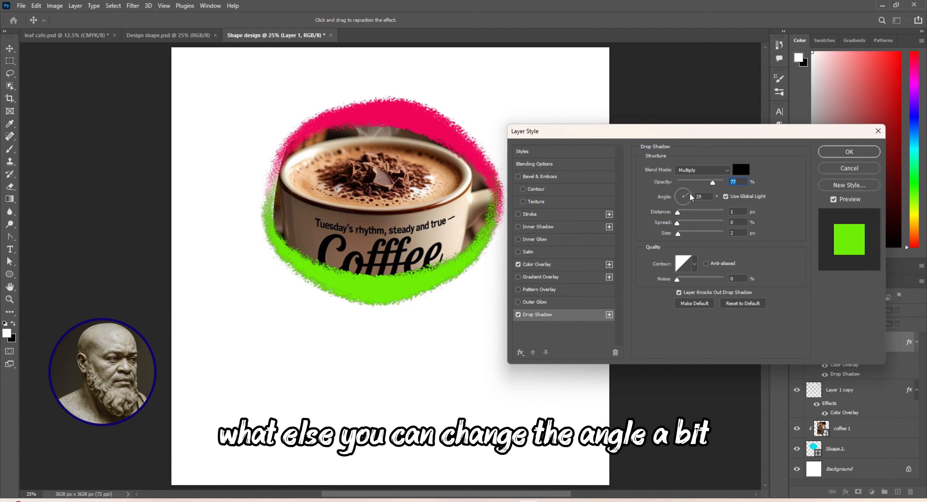
pyautogui.press('Tab')
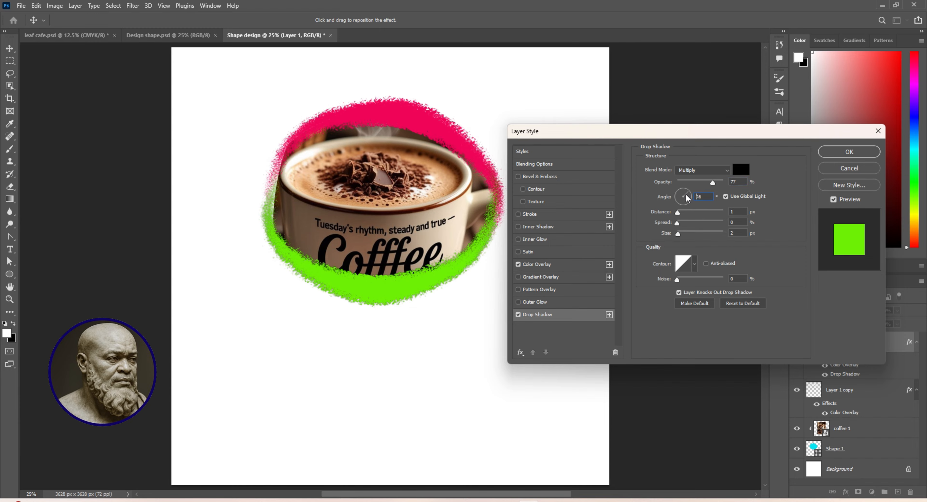
pyautogui.moveTo(688, 194); pyautogui.dragTo(680, 198)
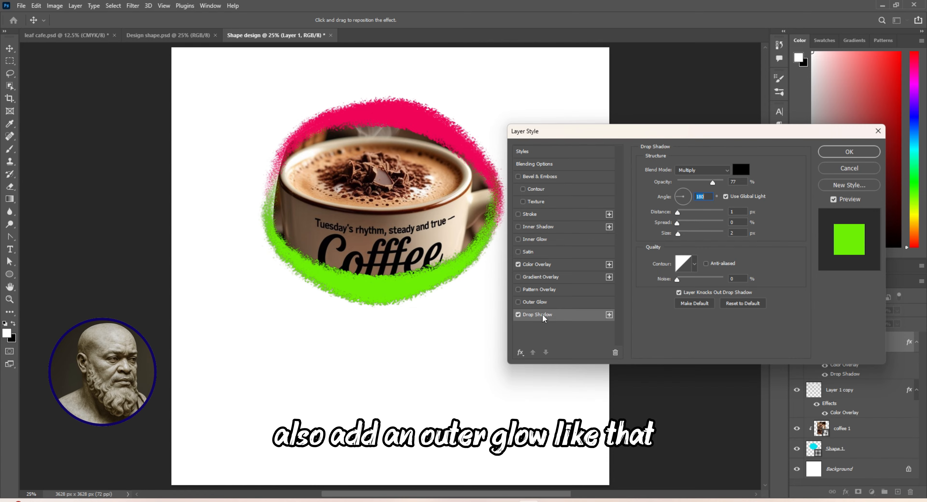
# - Add an outer glow to Layer 1 with Multiply blend mode, 40% opacity and 1% spread, and apply the layer style
pyautogui.click(545, 301)
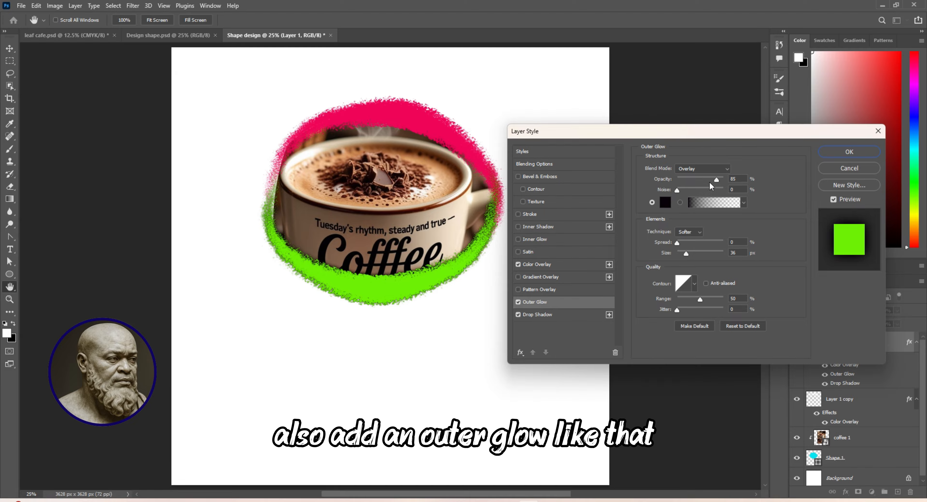
pyautogui.moveTo(716, 179); pyautogui.dragTo(704, 181)
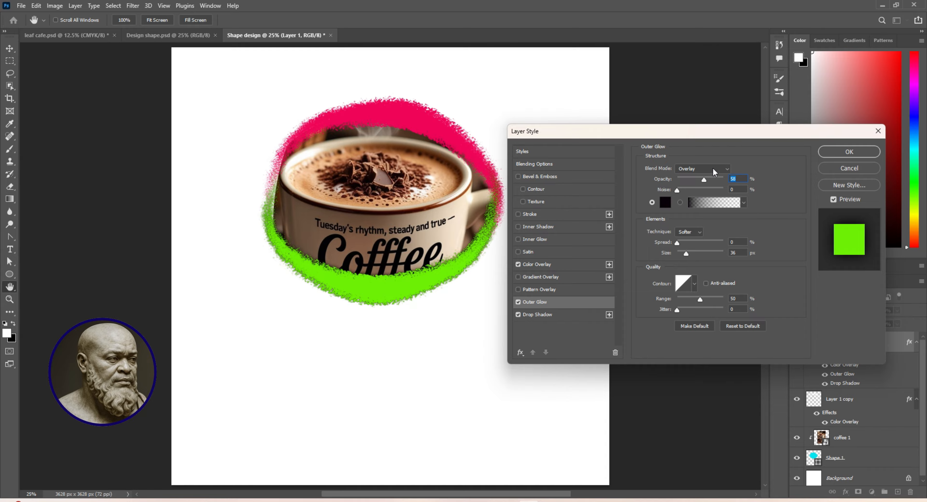
pyautogui.click(724, 169)
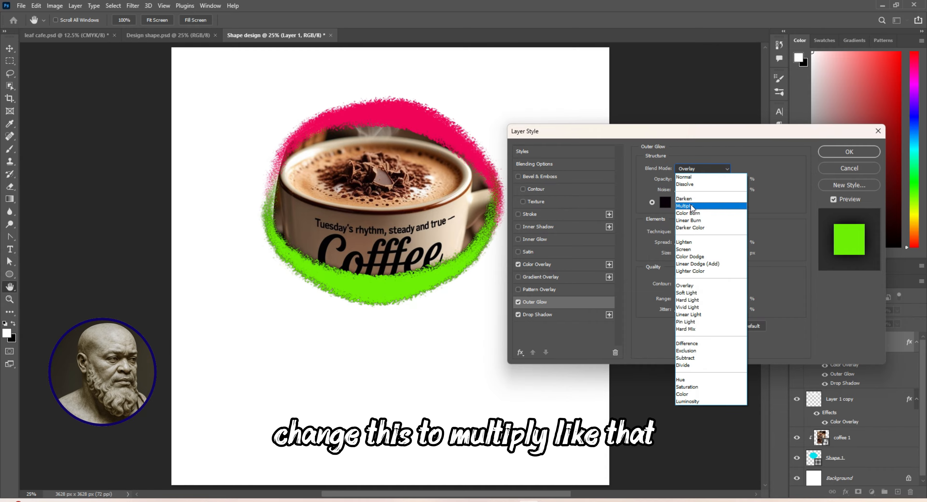
pyautogui.click(693, 207)
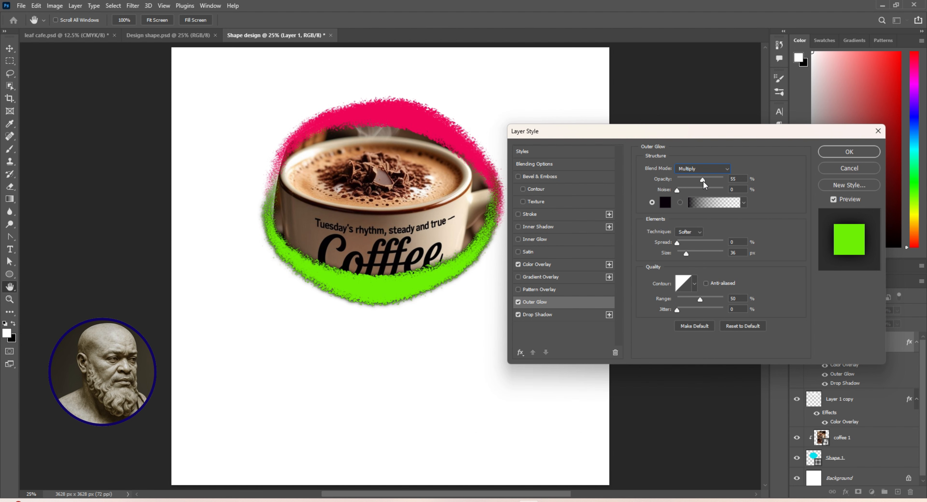
pyautogui.moveTo(704, 183); pyautogui.dragTo(689, 183)
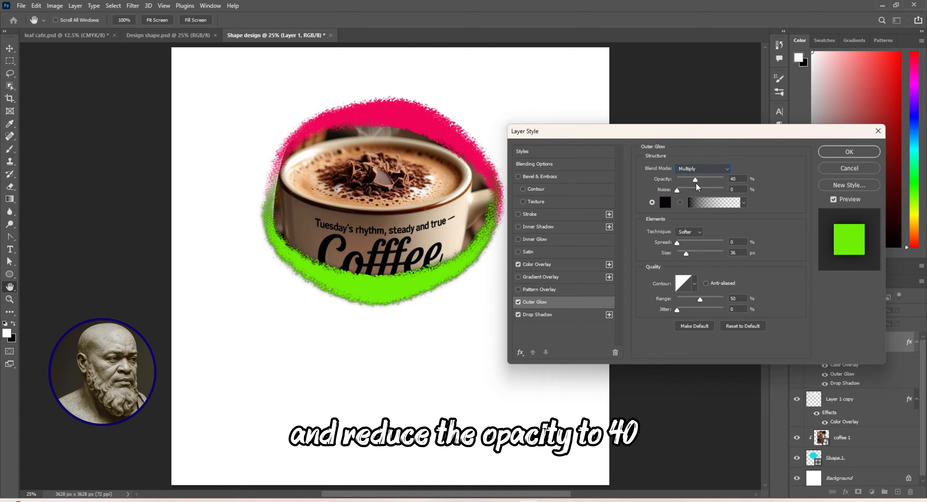
pyautogui.click(696, 182)
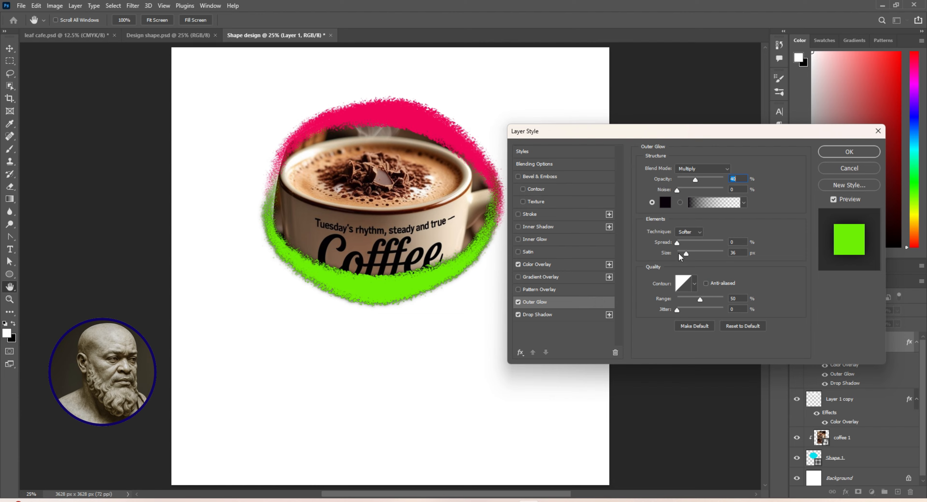
pyautogui.moveTo(676, 243); pyautogui.dragTo(678, 244)
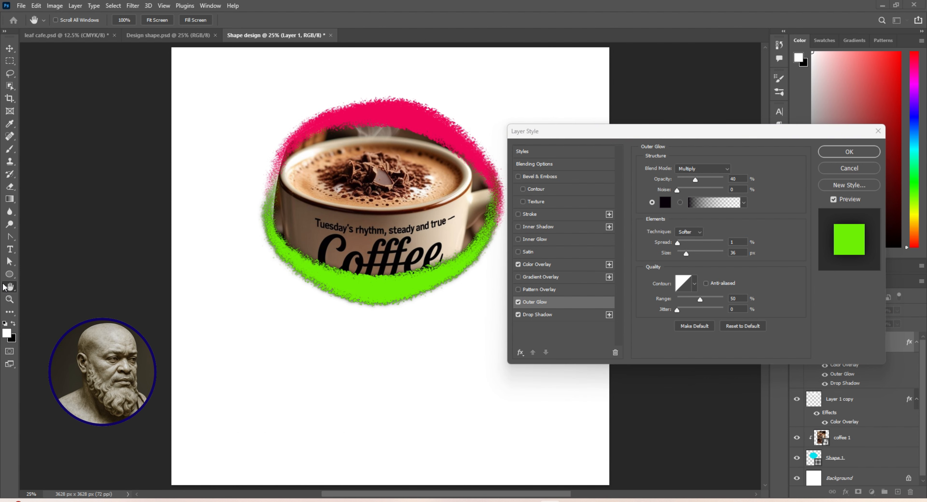
pyautogui.click(865, 154)
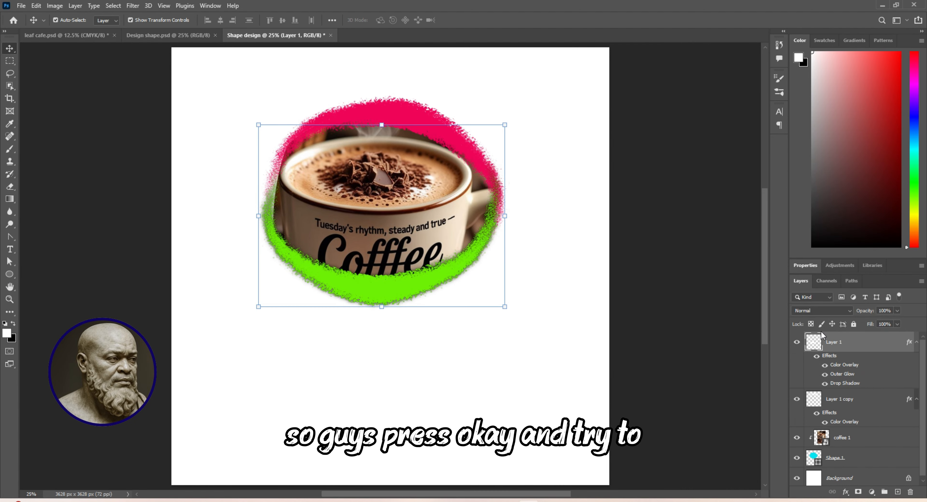
# - Enlarge the coffee 1 image proportionally to 277.95%, centre it horizontally on the canvas, commit the transform and deselect it
pyautogui.click(838, 440)
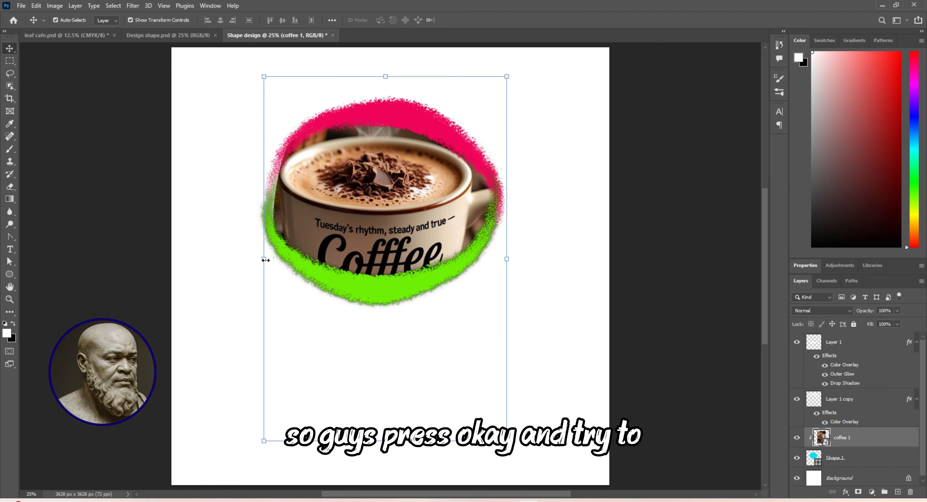
pyautogui.moveTo(264, 258); pyautogui.dragTo(259, 258)
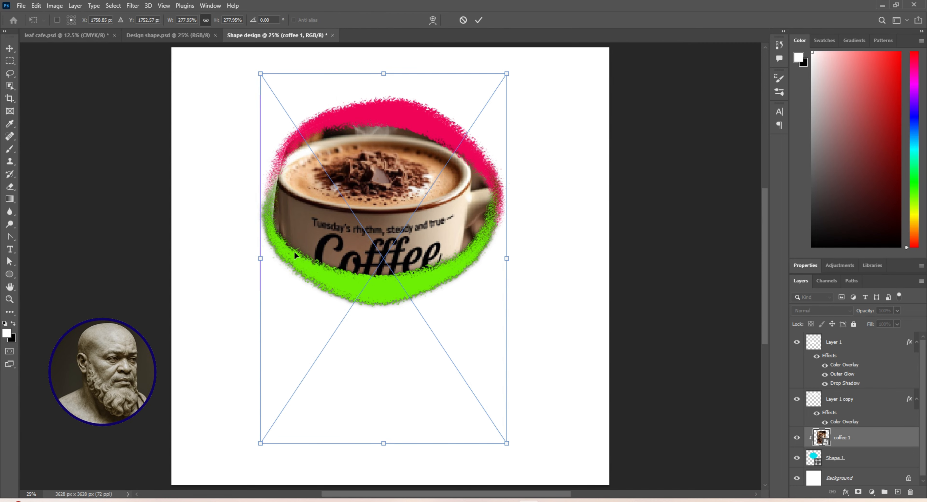
pyautogui.moveTo(405, 238); pyautogui.dragTo(413, 236)
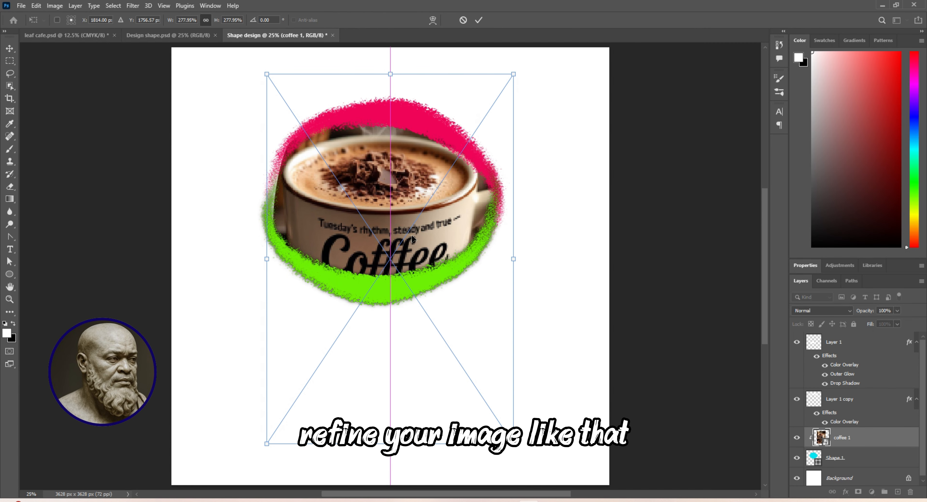
pyautogui.press('Return')
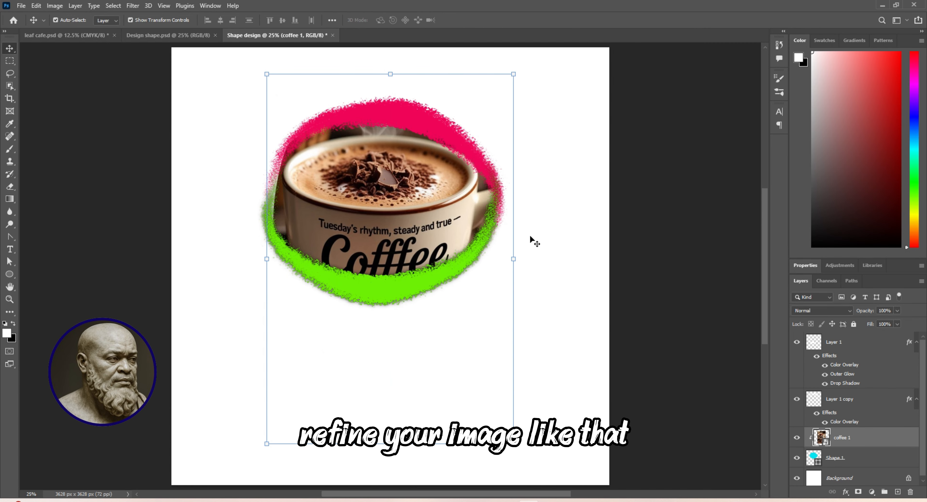
pyautogui.click(628, 236)
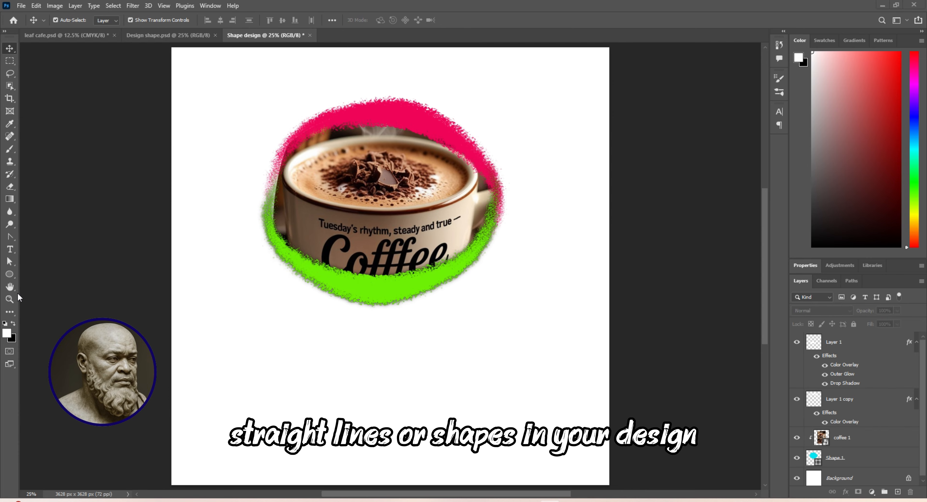
# - Draw an unfilled rectangle about 1392 × 436 px and an ellipse about 604 × 532 px side by side below the coffee frame
pyautogui.click(15, 278)
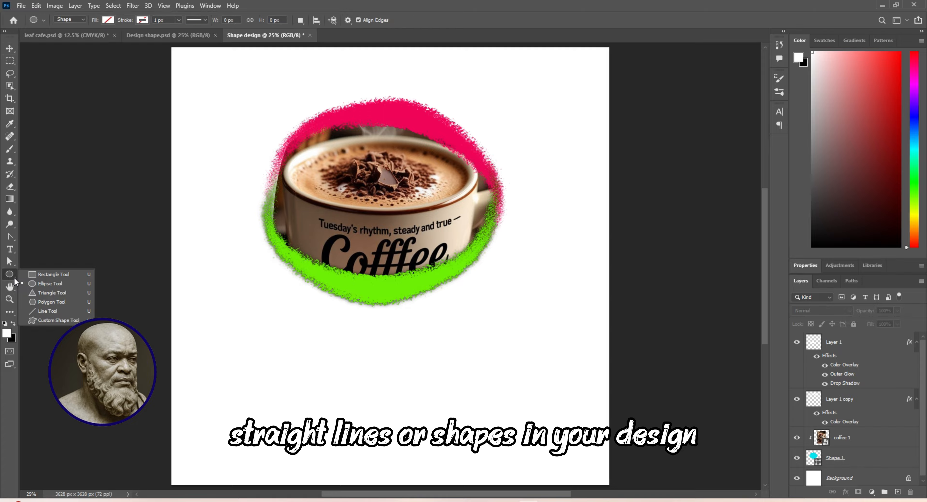
pyautogui.click(47, 275)
pyautogui.moveTo(224, 360); pyautogui.dragTo(389, 411)
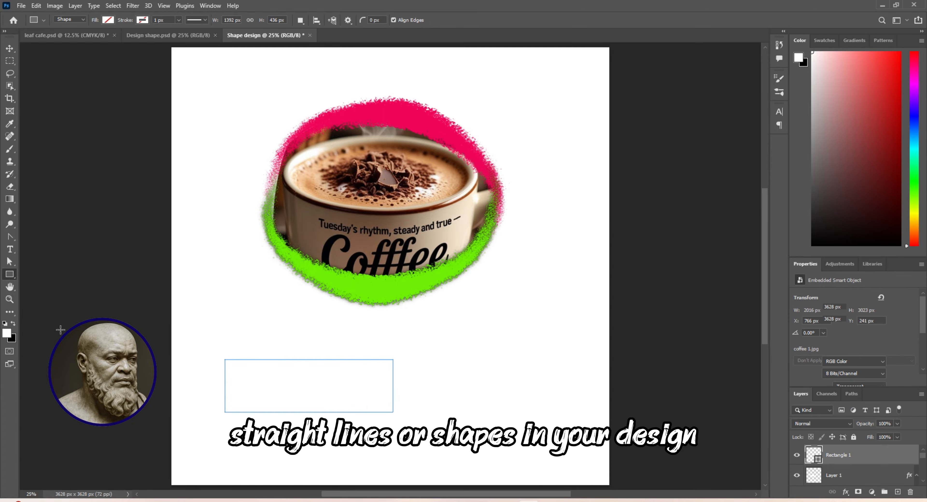
pyautogui.hotkey('shift', 'u')
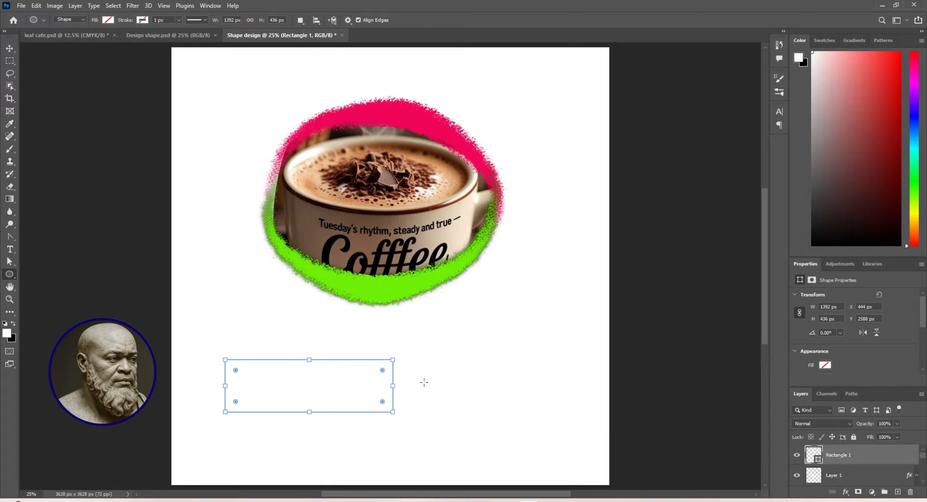
pyautogui.moveTo(496, 357); pyautogui.dragTo(568, 420)
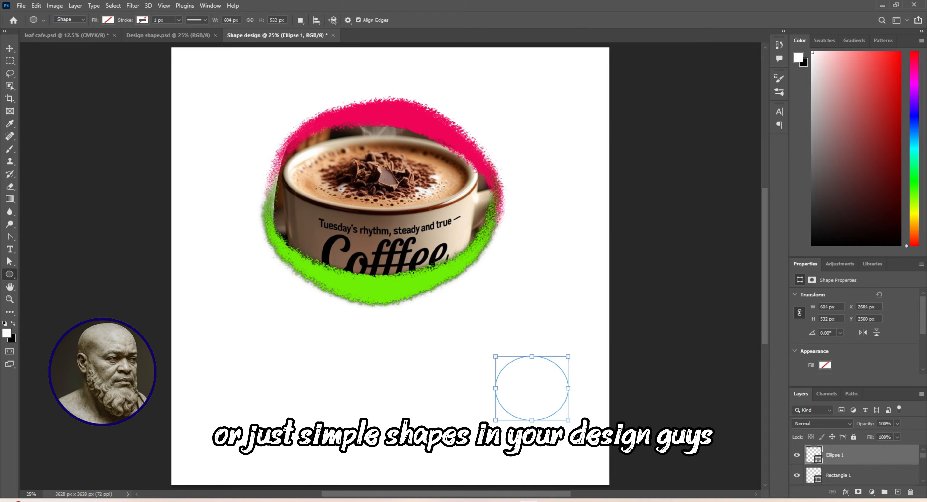
pyautogui.click(9, 48)
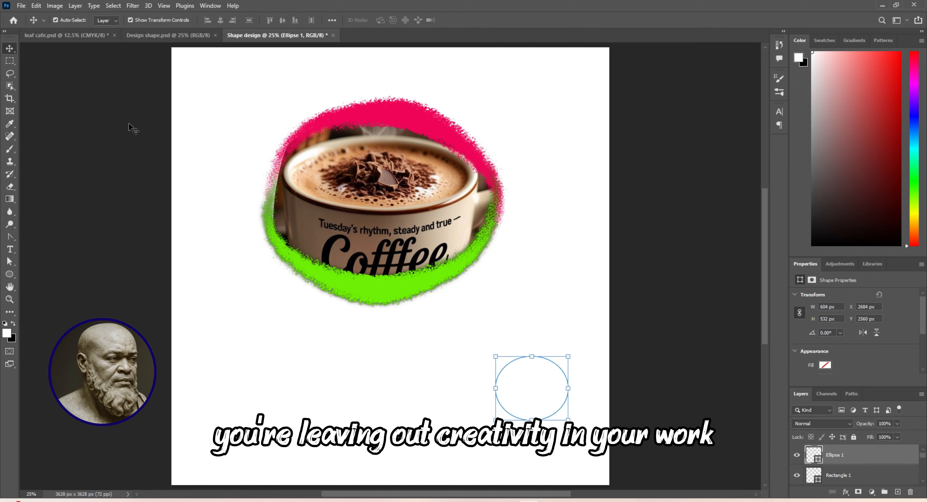